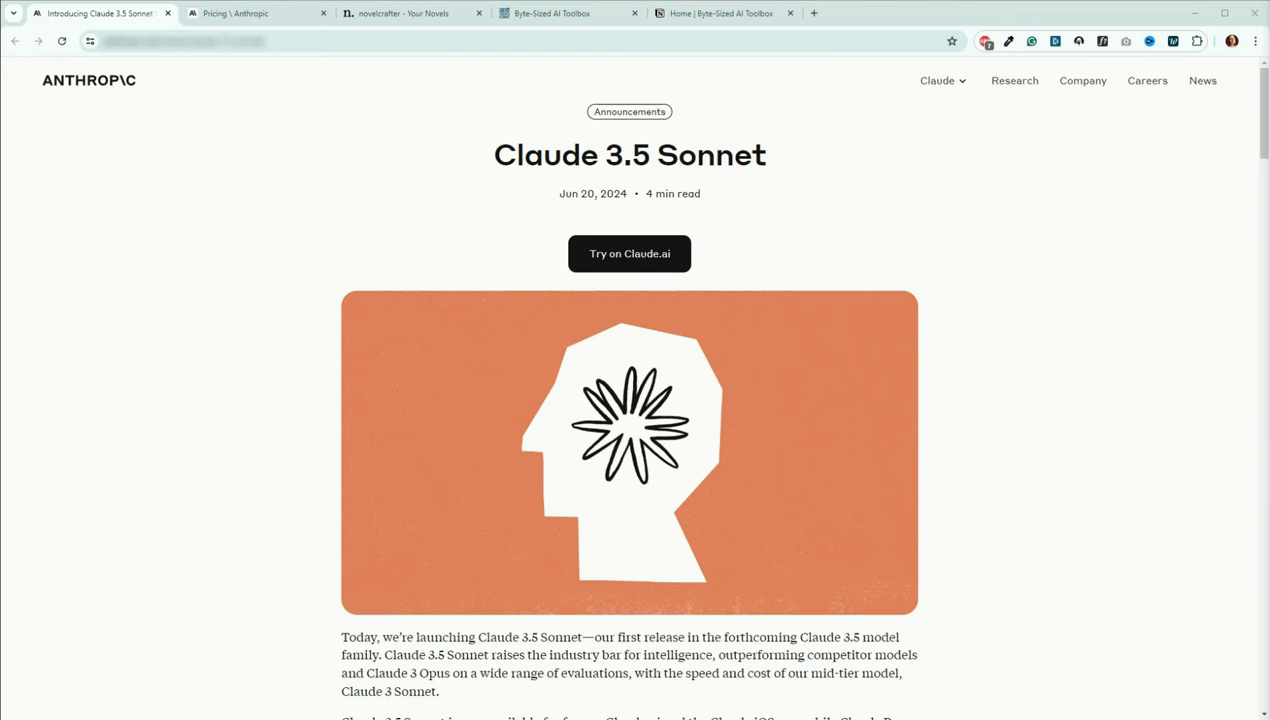
- View the Anthropic API pricing page, switch to novelcrafter and open its prompt collection
key(ctrl+Tab)
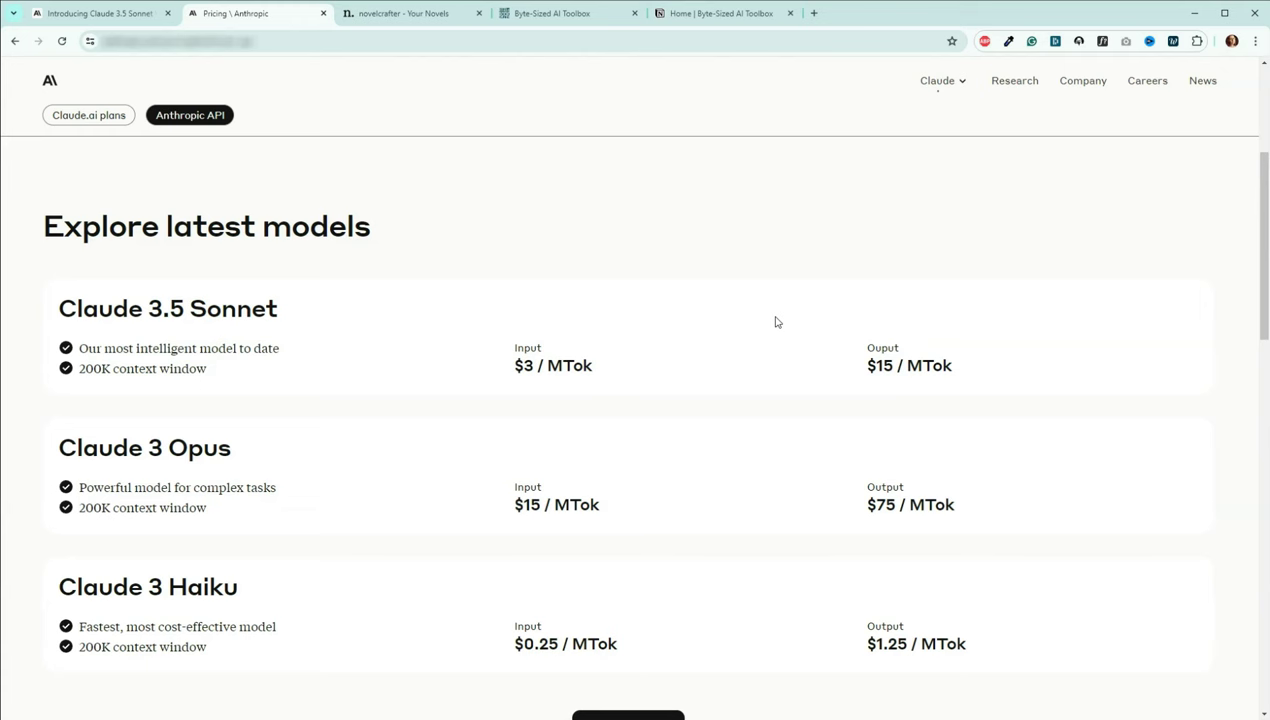
click(436, 18)
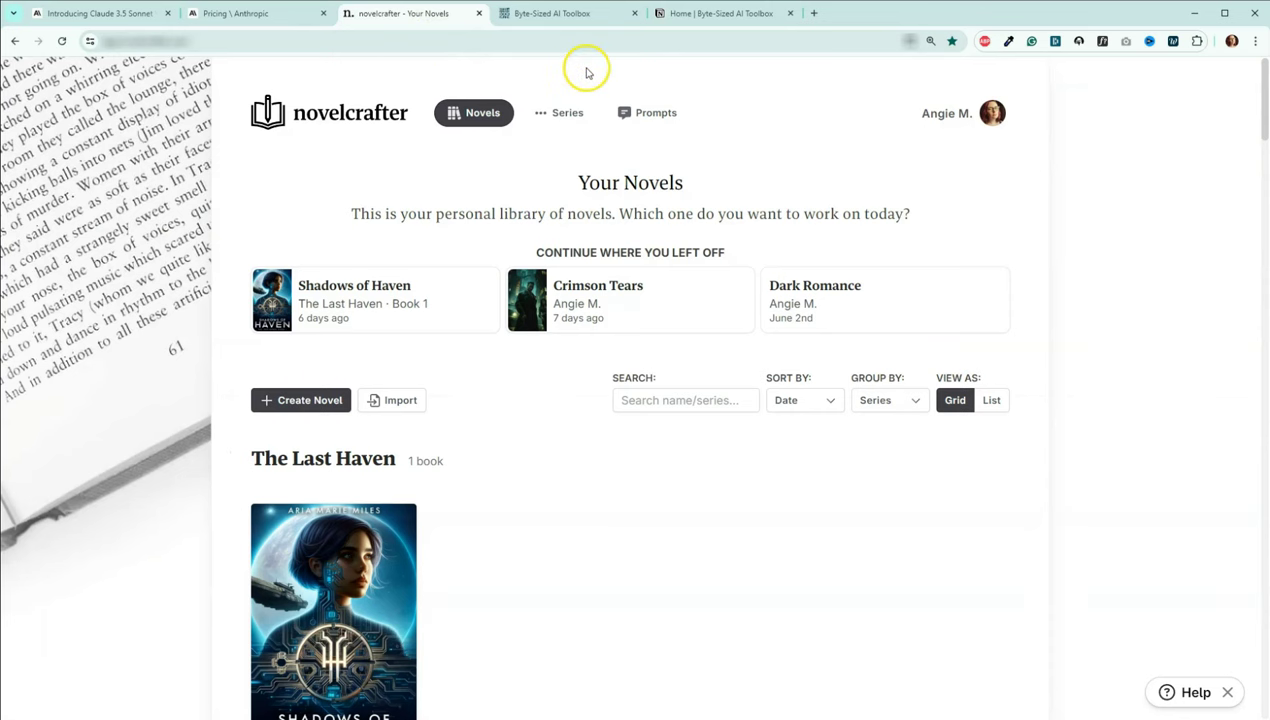
click(646, 115)
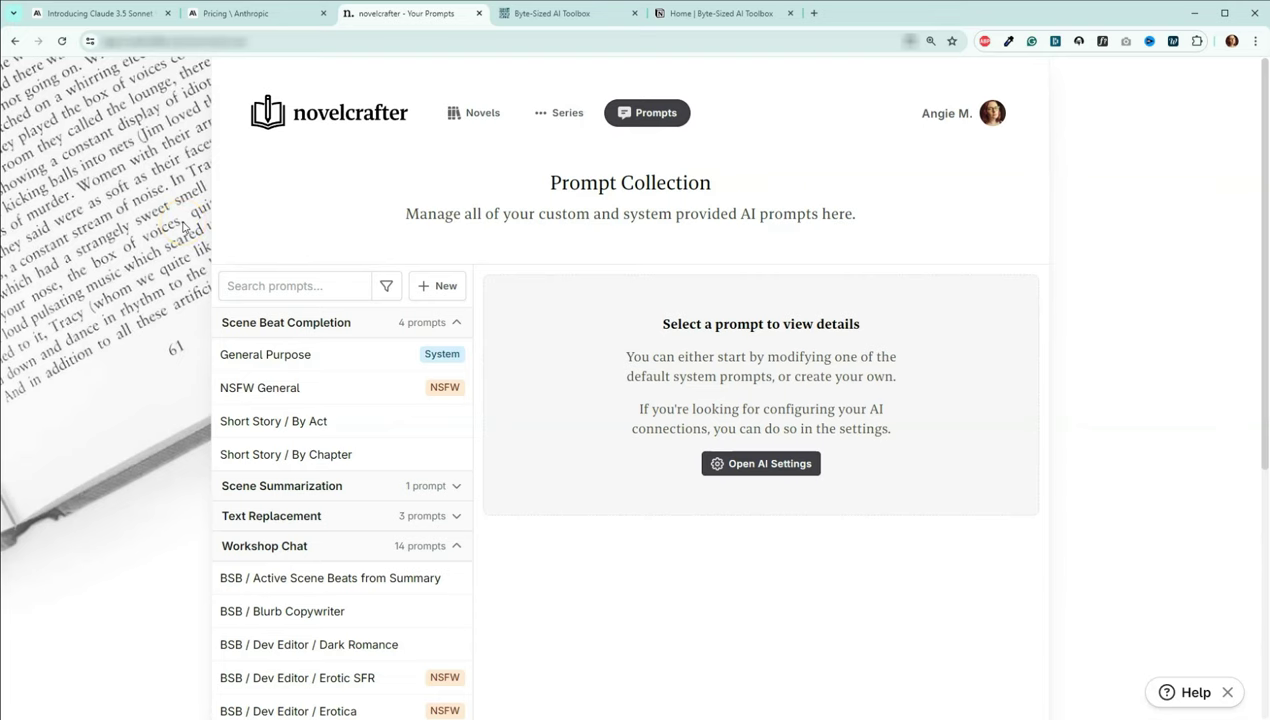
- Review the available models of the four Scene Beat Completion prompts: General Purpose, NSFW General, Short Story / By Act and Short Story / By Chapter
scroll(183, 228, down, 2)
click(255, 224)
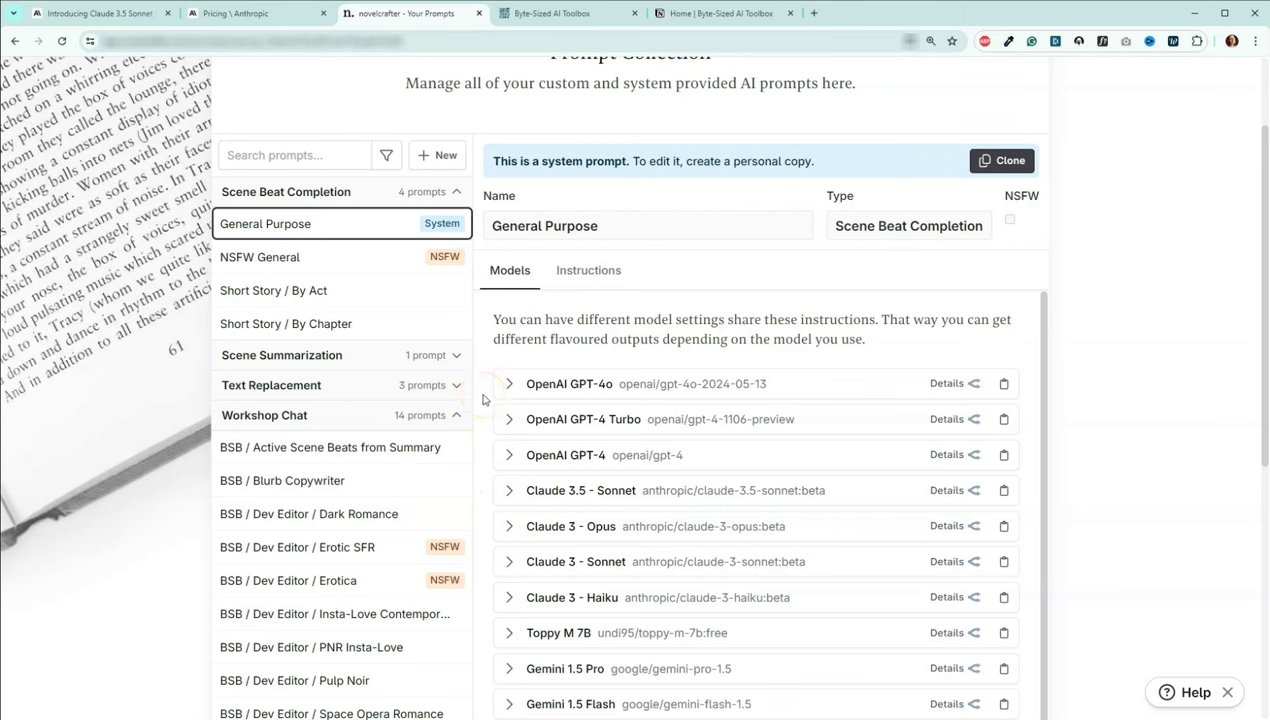
click(348, 257)
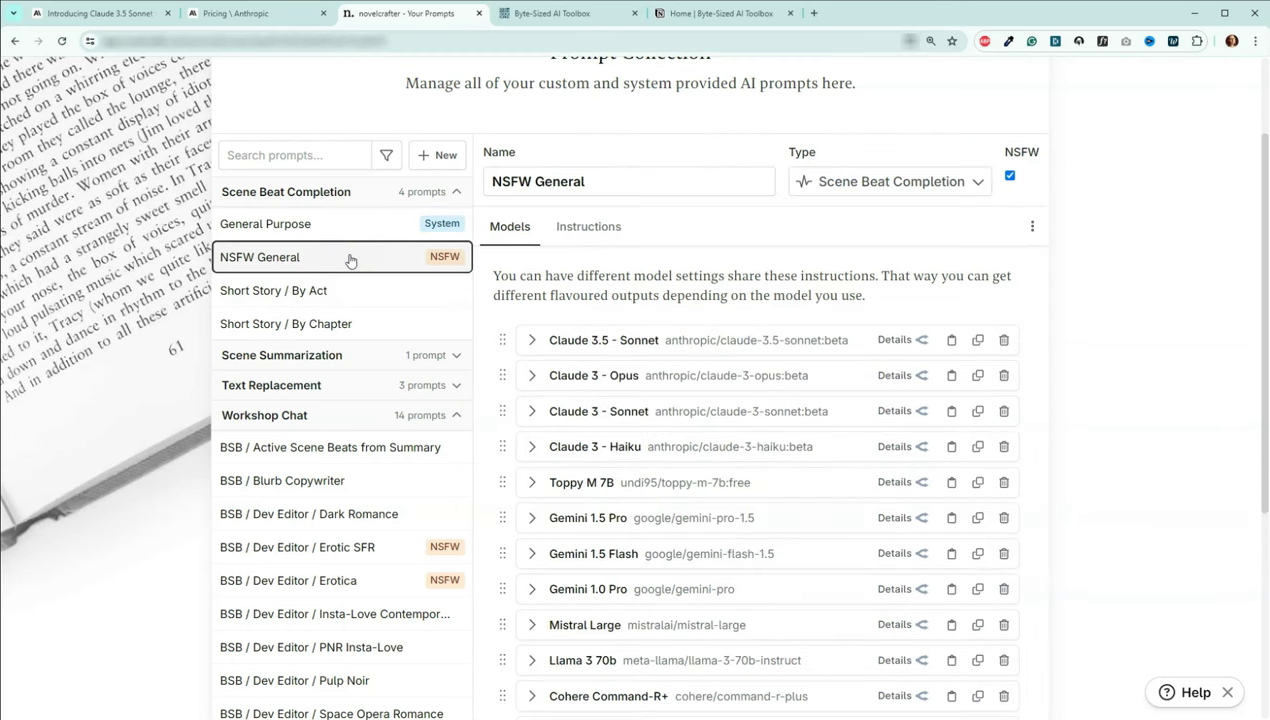
click(340, 288)
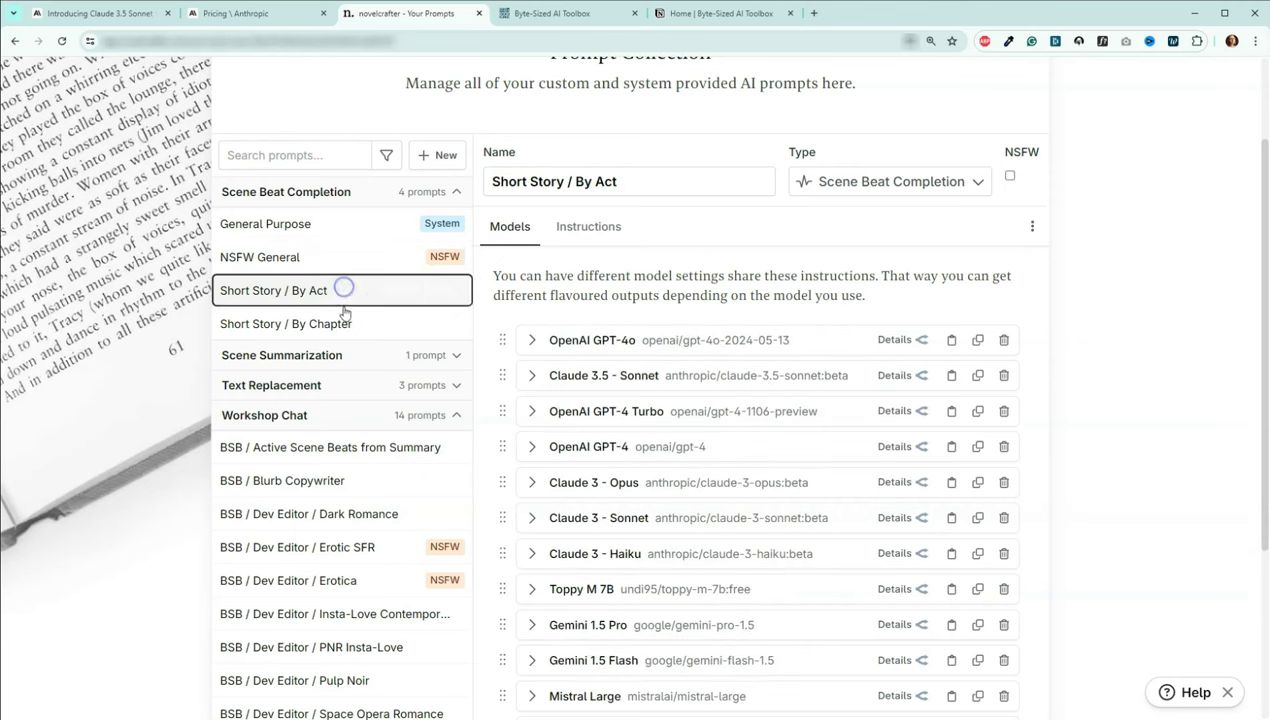
click(343, 314)
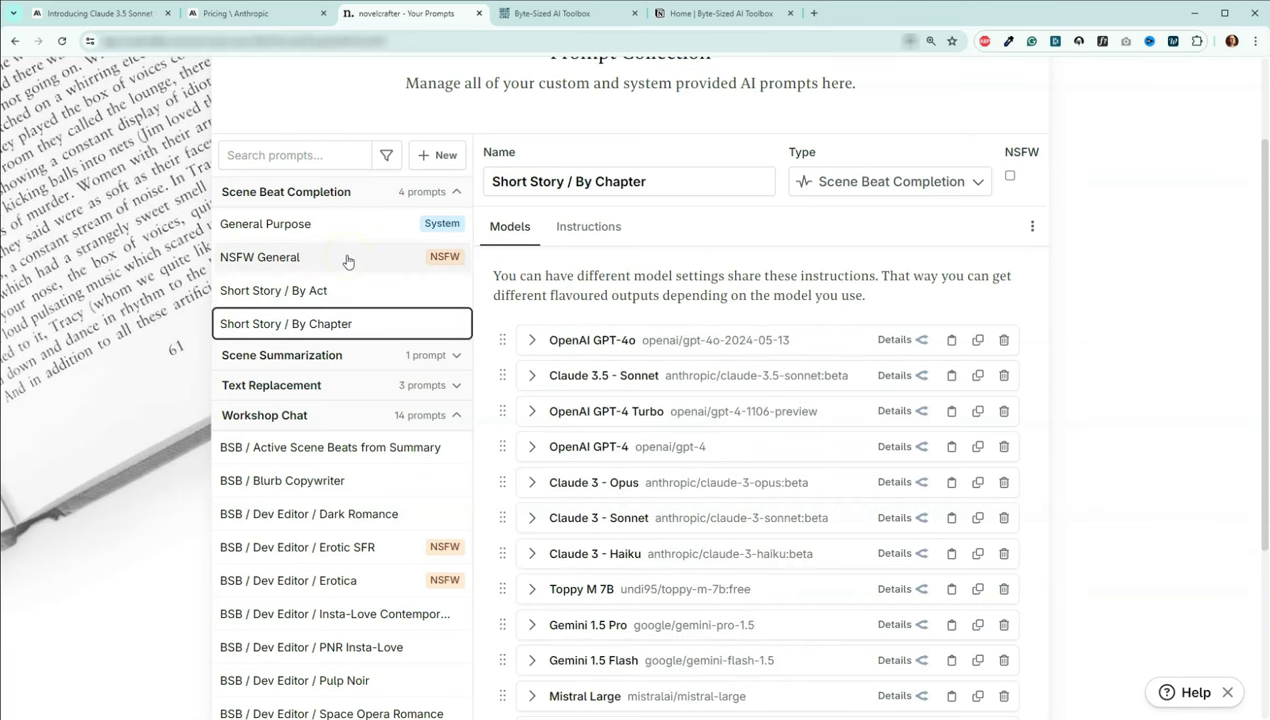
scroll(345, 258, down, 2)
scroll(348, 260, down, 3)
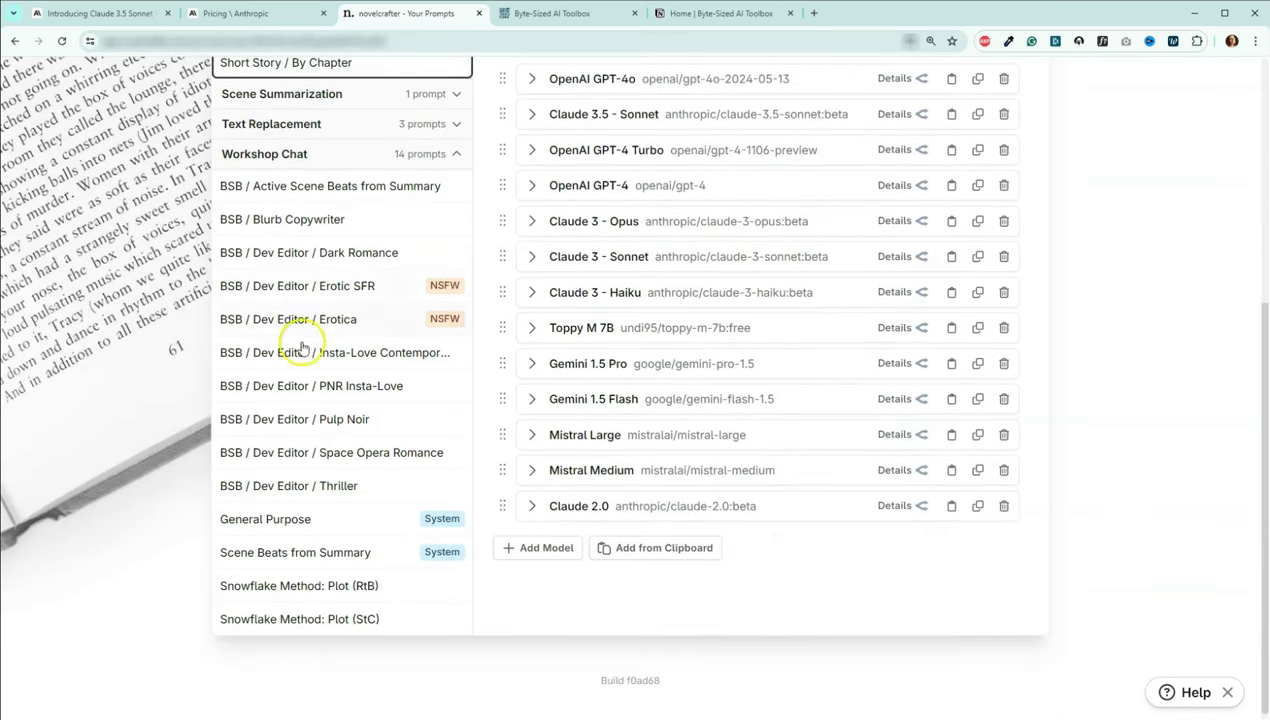
- Copy the Claude 3.5 - Sonnet model from the Workshop Chat General Purpose prompt into BSB / Active Scene Beats from Summary, directly below GPT-4o
click(328, 520)
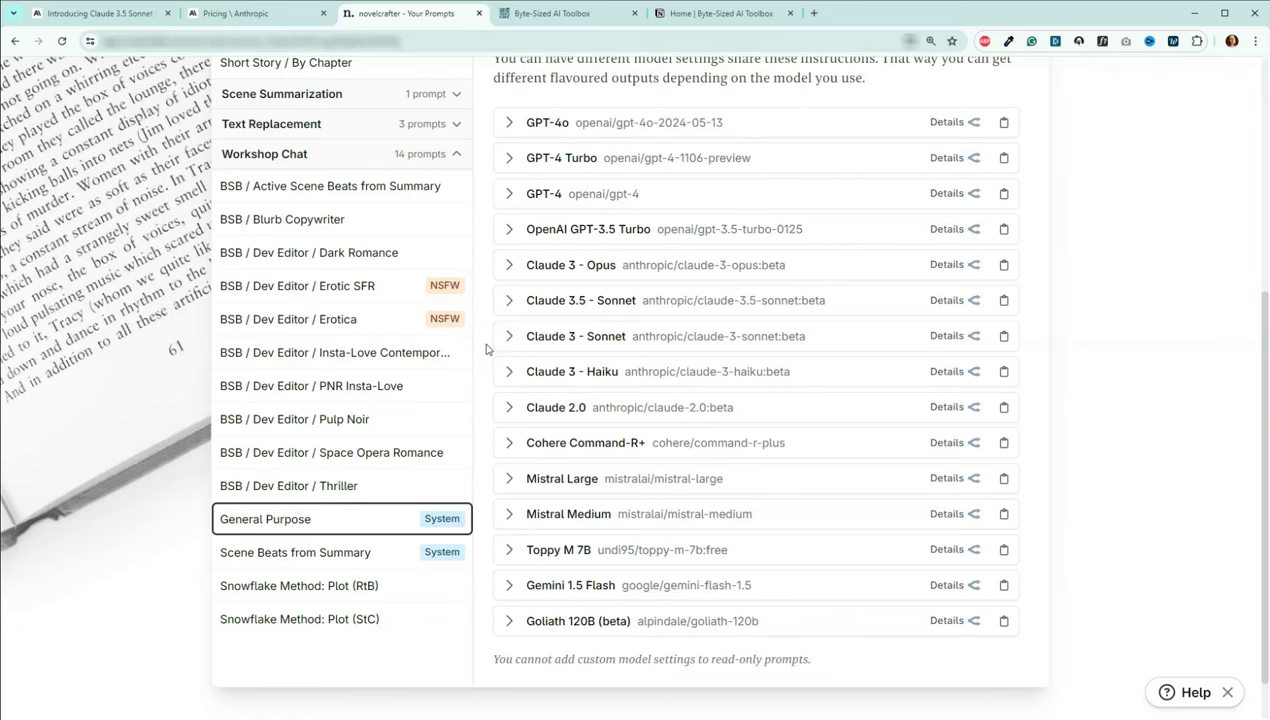
scroll(640, 335, up, 1)
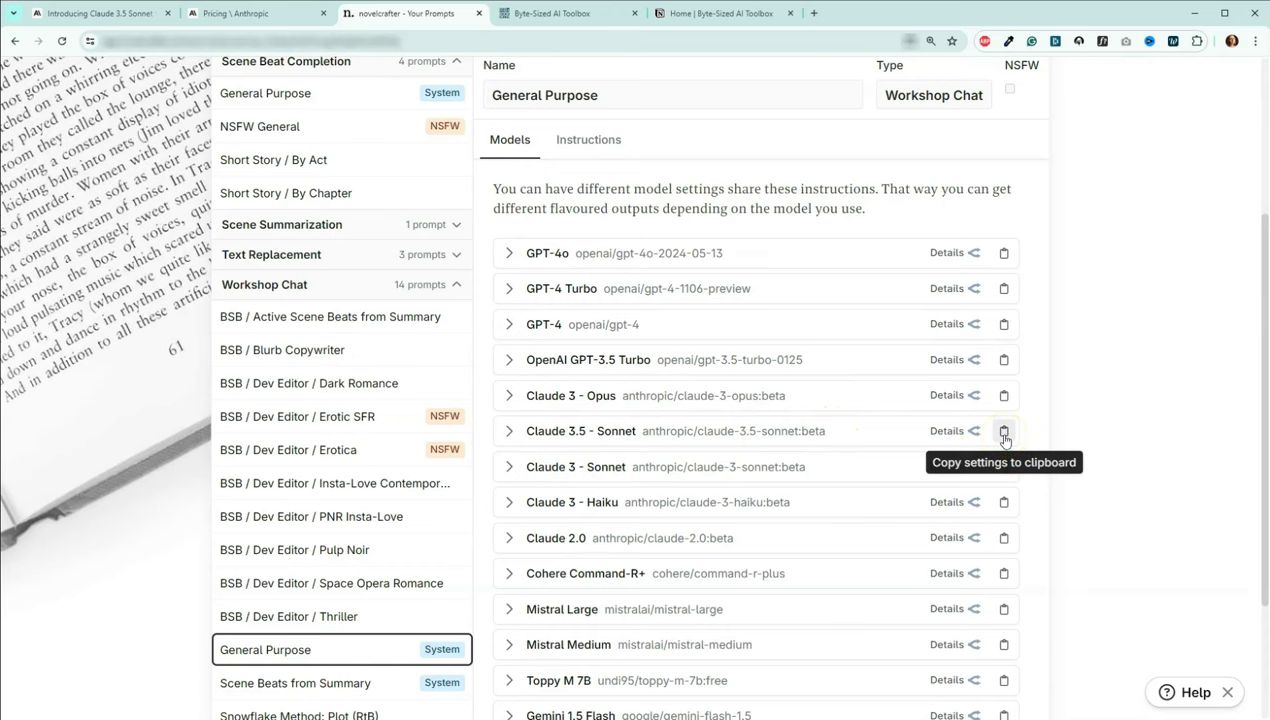
click(367, 316)
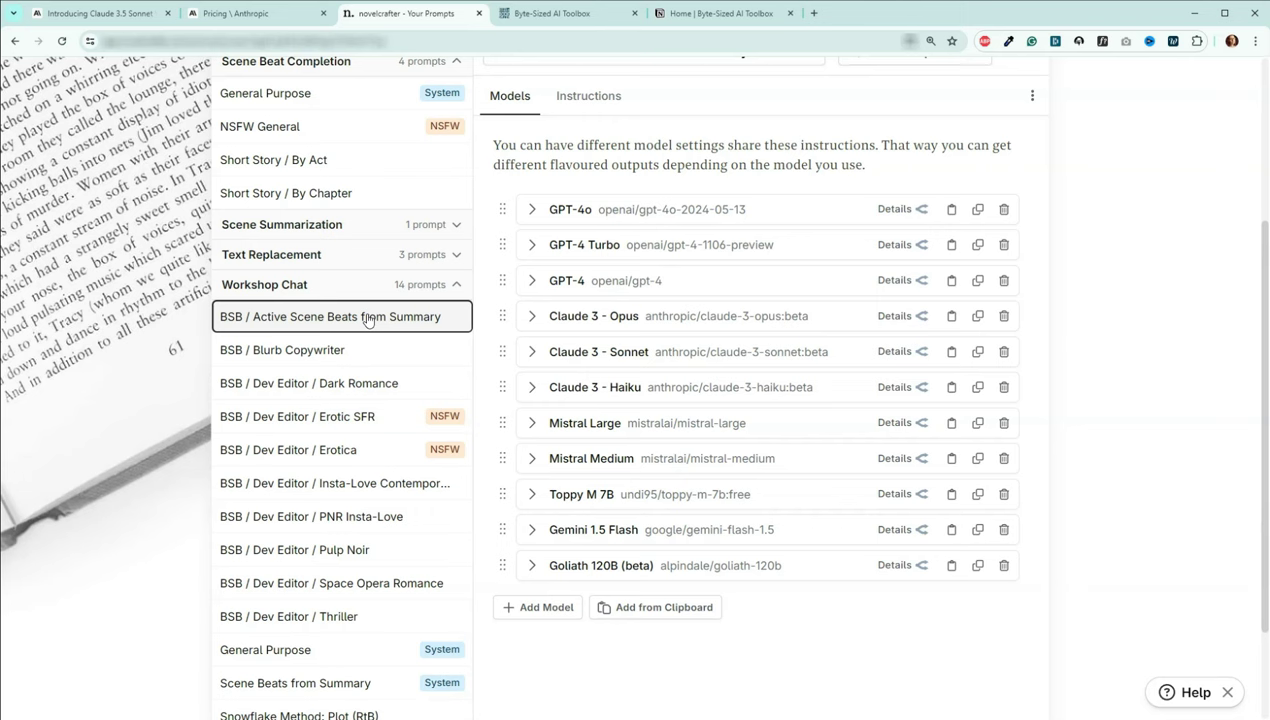
click(645, 610)
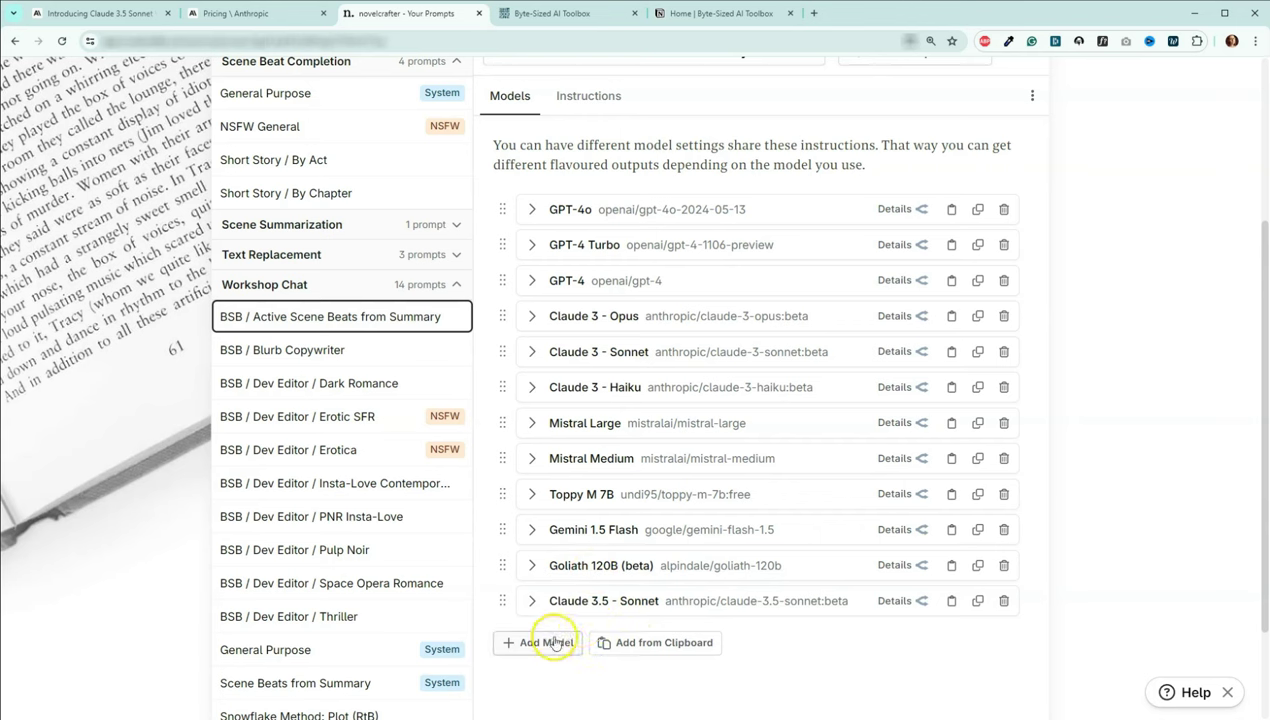
drag(502, 598, 513, 242)
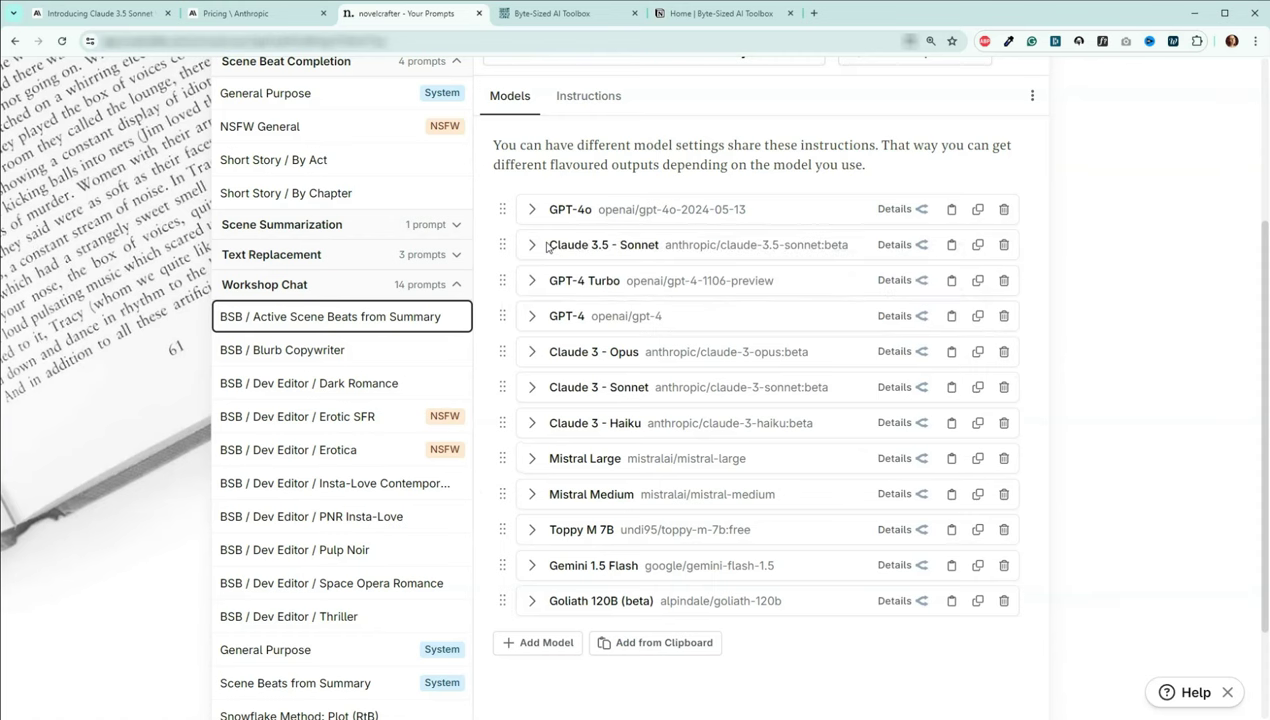
mouse_move(548, 247)
mouse_down()
mouse_move(535, 247)
mouse_move(557, 234)
mouse_up()
- Add the copied Claude 3.5 - Sonnet model to BSB / Blurb Copywriter and place it directly below GPT-4o
click(400, 352)
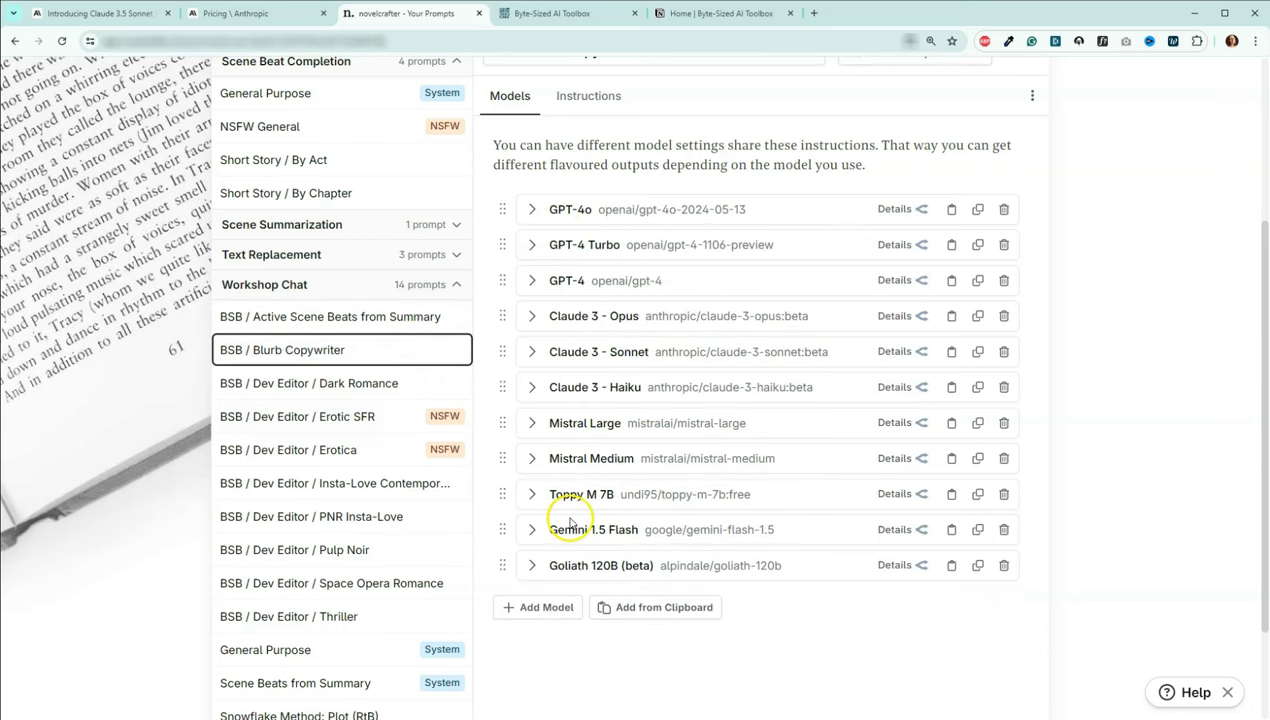
click(606, 608)
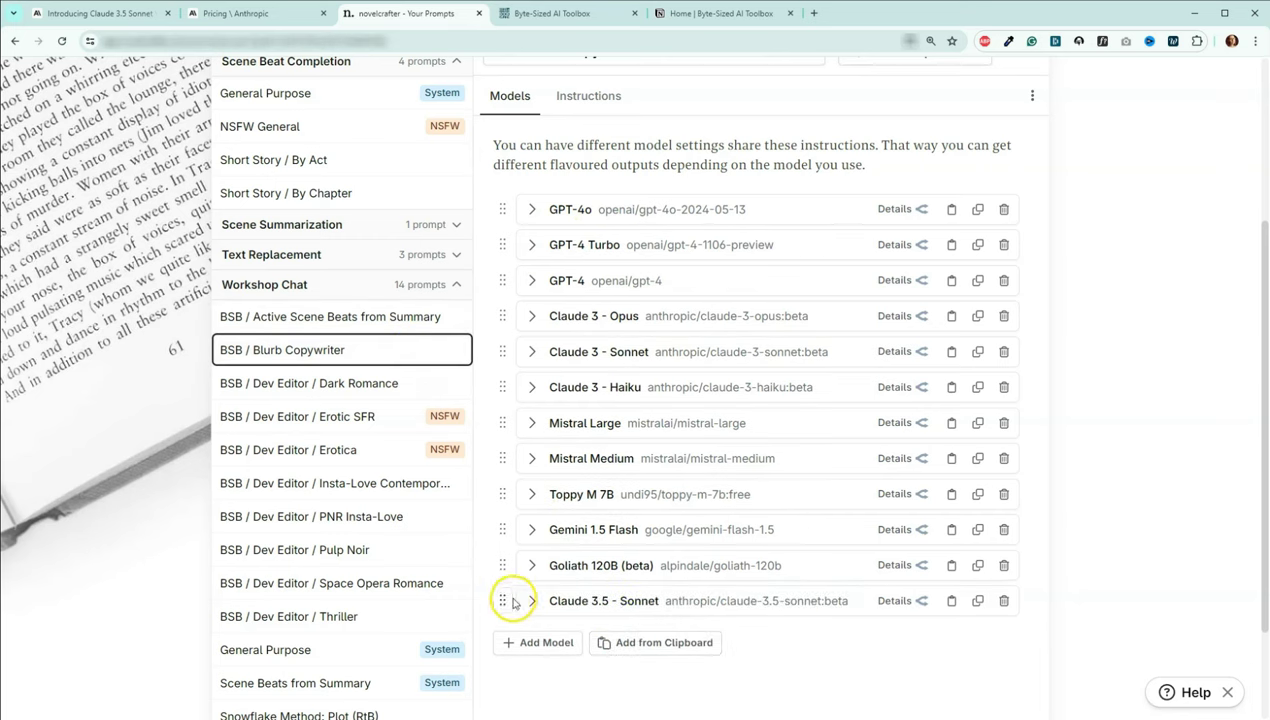
drag(506, 601, 510, 246)
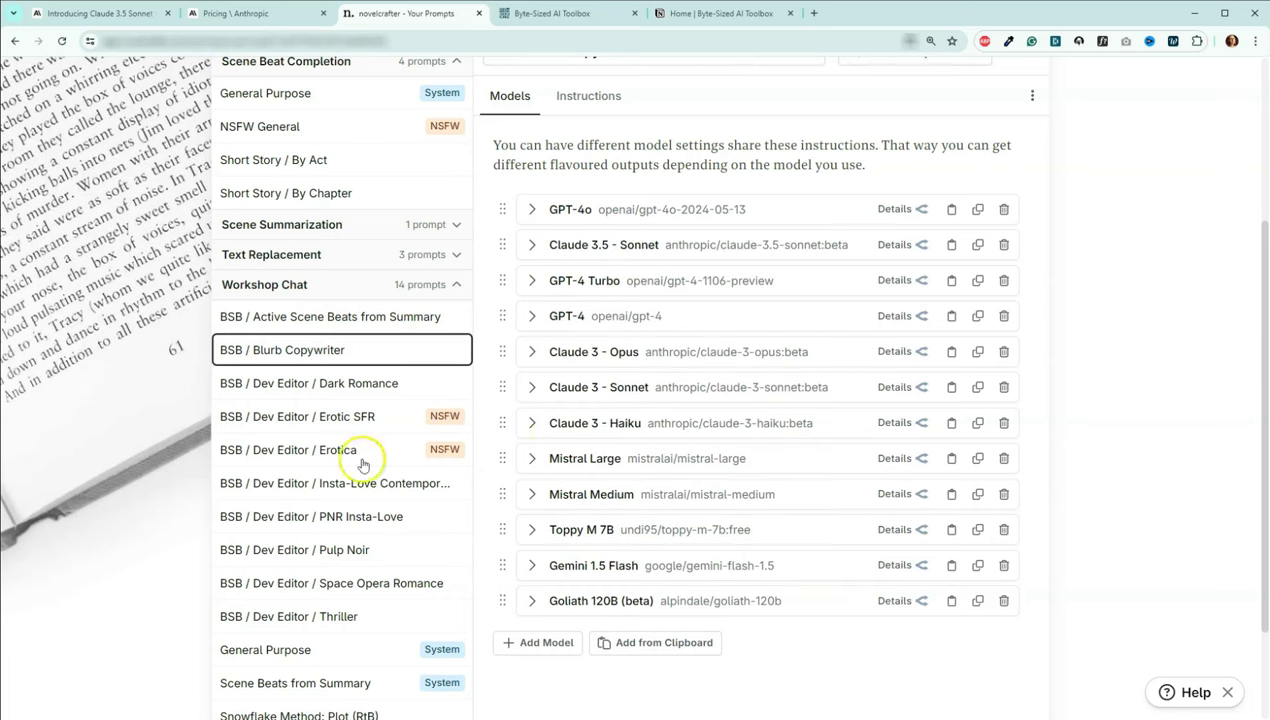
- Try adding the copied Claude 3.5 - Sonnet model to BSB / Dev Editor / Dark Romance, and delete the duplicate entry
click(322, 391)
click(610, 642)
drag(502, 636, 513, 247)
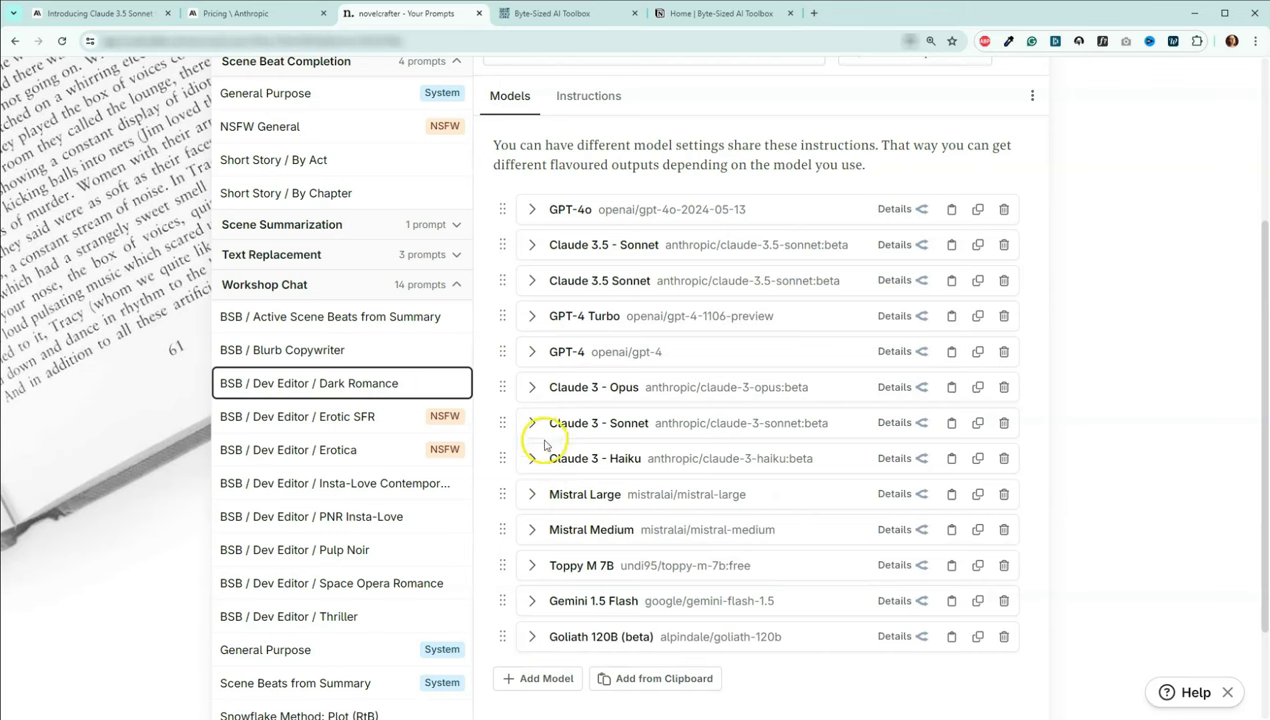
click(1004, 245)
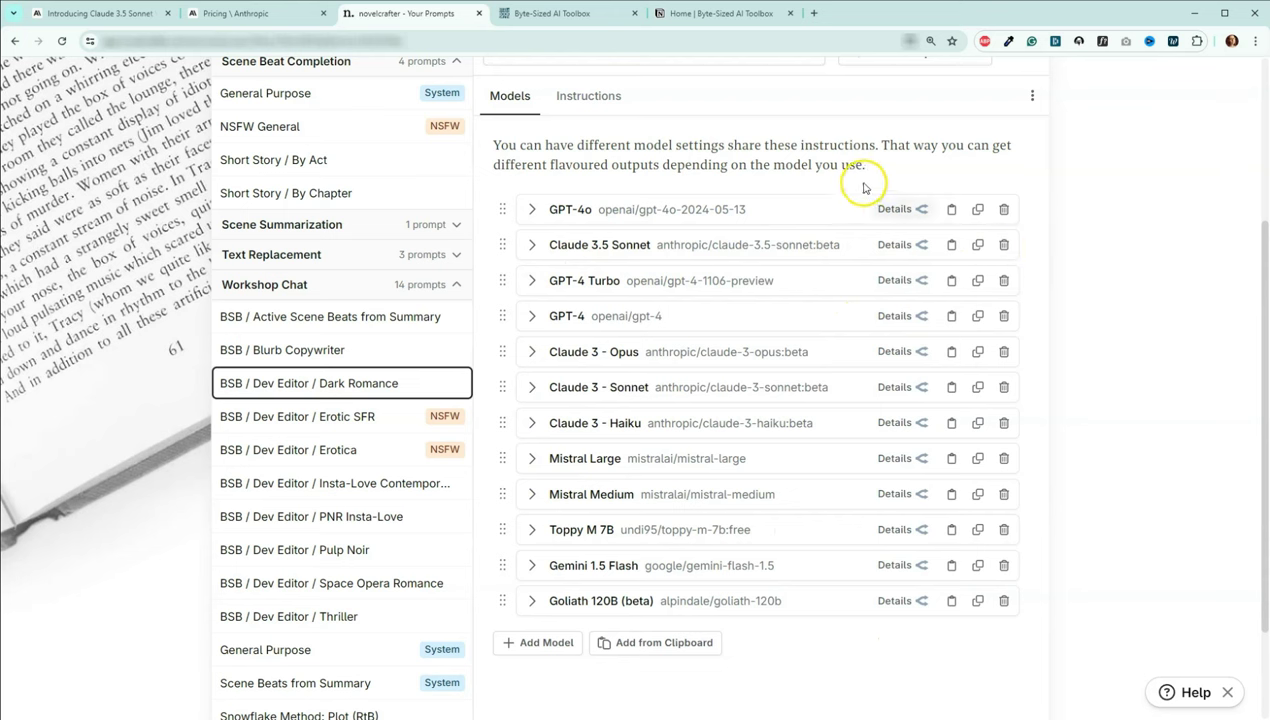
- Add the copied Claude 3.5 - Sonnet model to BSB / Dev Editor / Erotic SFR and make it the first model, above Claude 3 - Opus
click(327, 416)
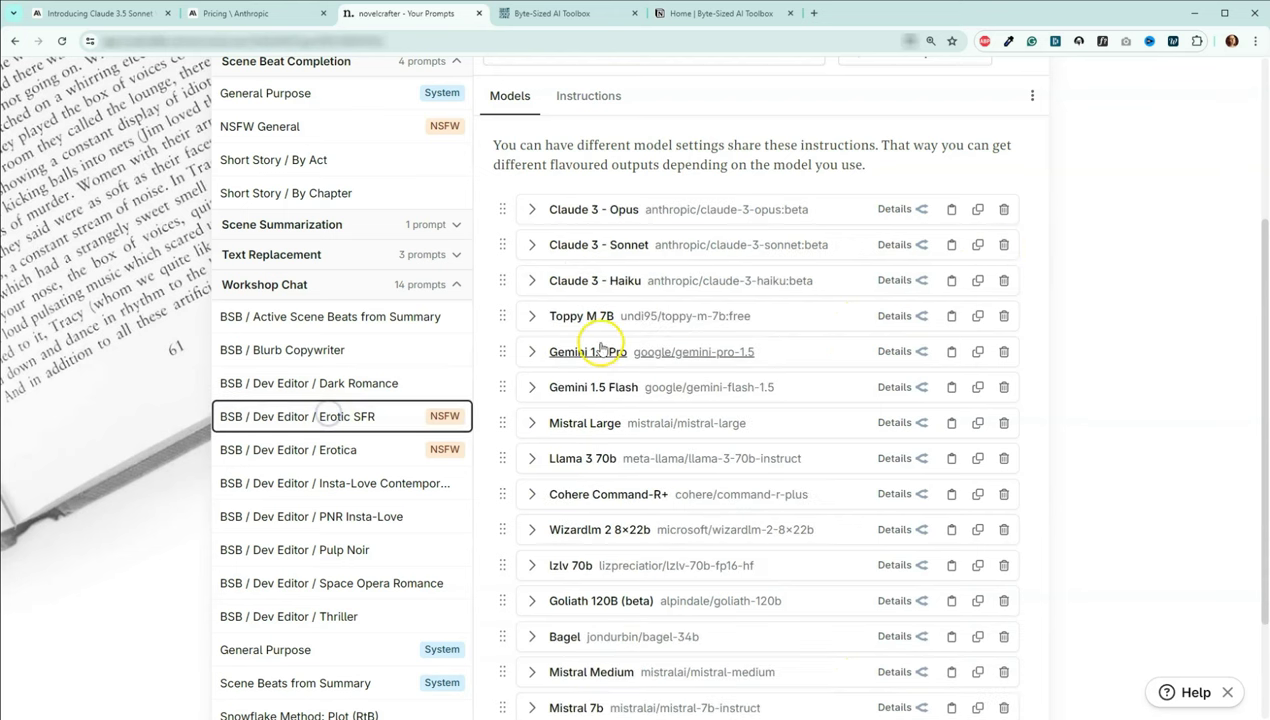
scroll(655, 575, down, 1)
click(648, 685)
drag(507, 673, 566, 145)
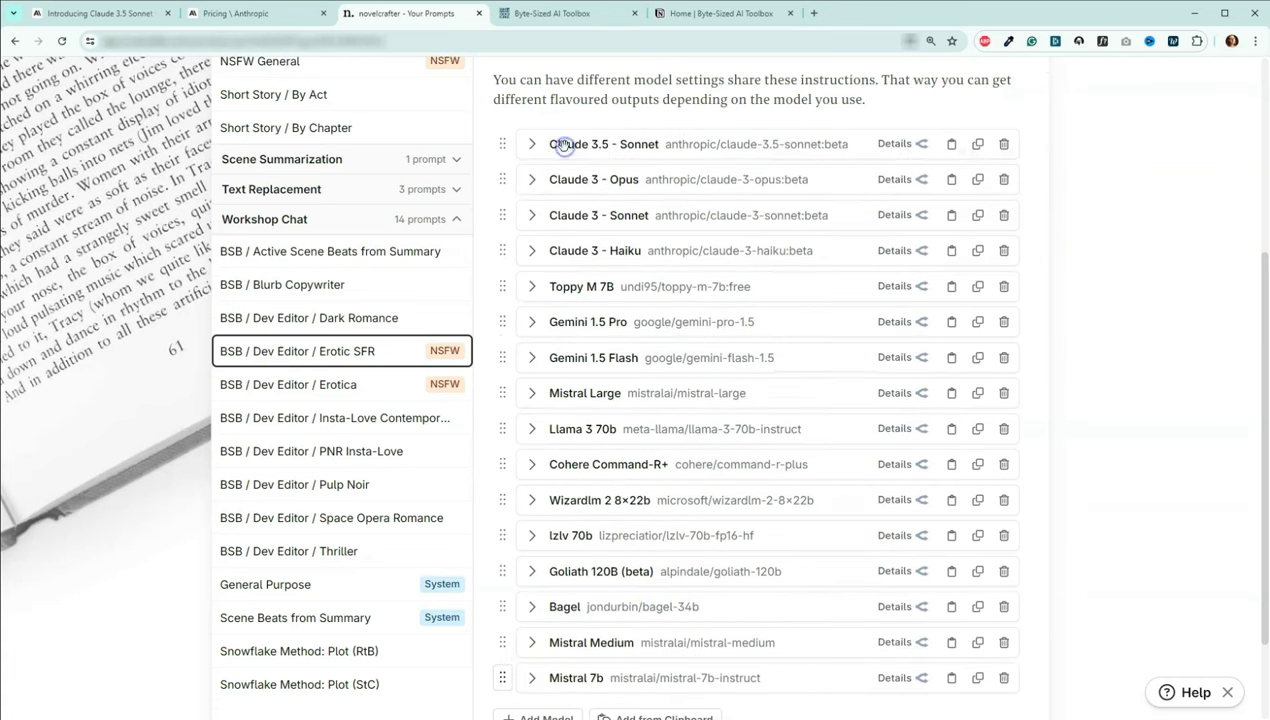
- Add the copied Claude 3.5 - Sonnet model to BSB / Dev Editor / Erotica and make it the first model in the list
click(397, 383)
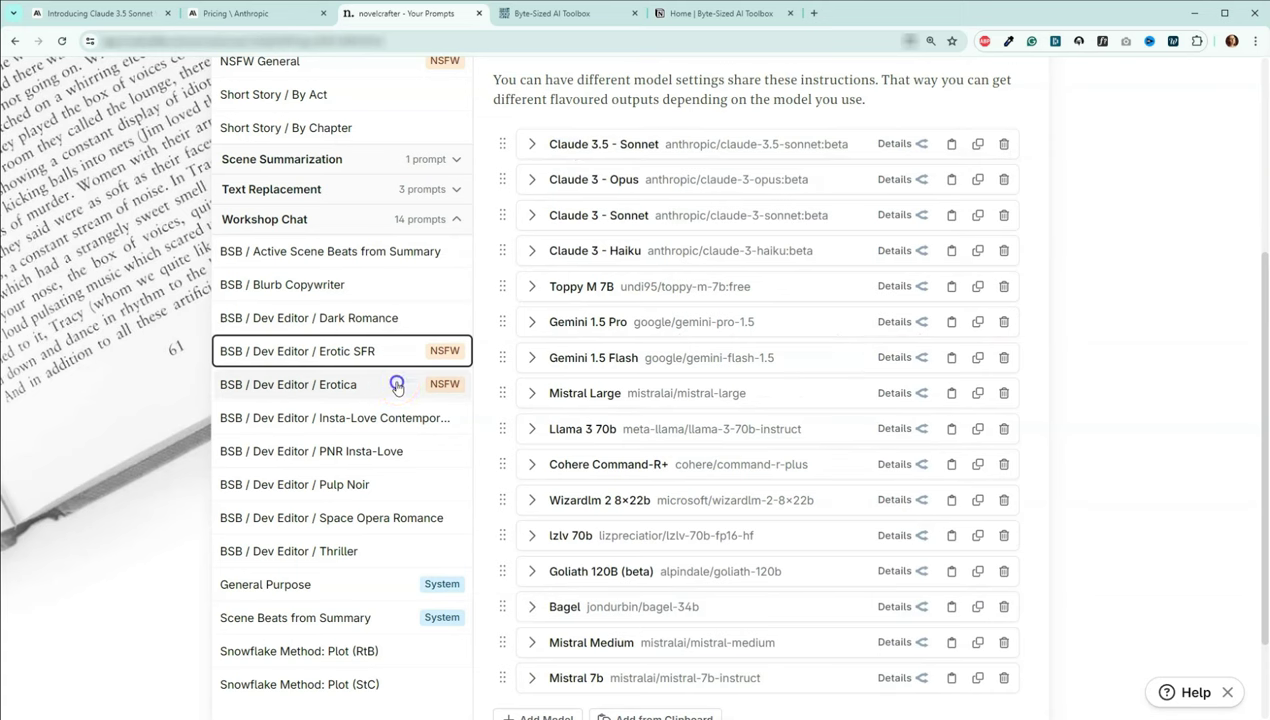
scroll(640, 520, down, 2)
click(648, 658)
drag(503, 647, 519, 79)
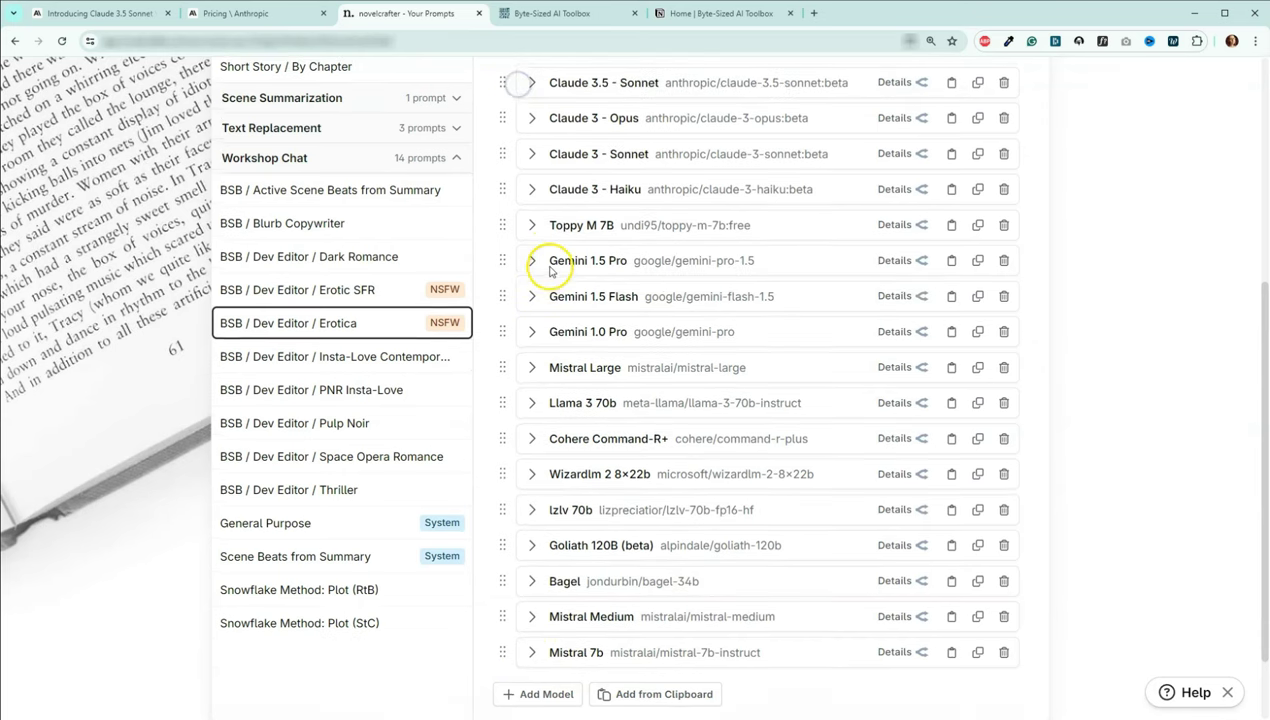
- Examine how the names of the BSB / Dev Editor / Erotica and BSB / Active Scene Beats from Summary prompts are structured
scroll(535, 290, up, 2)
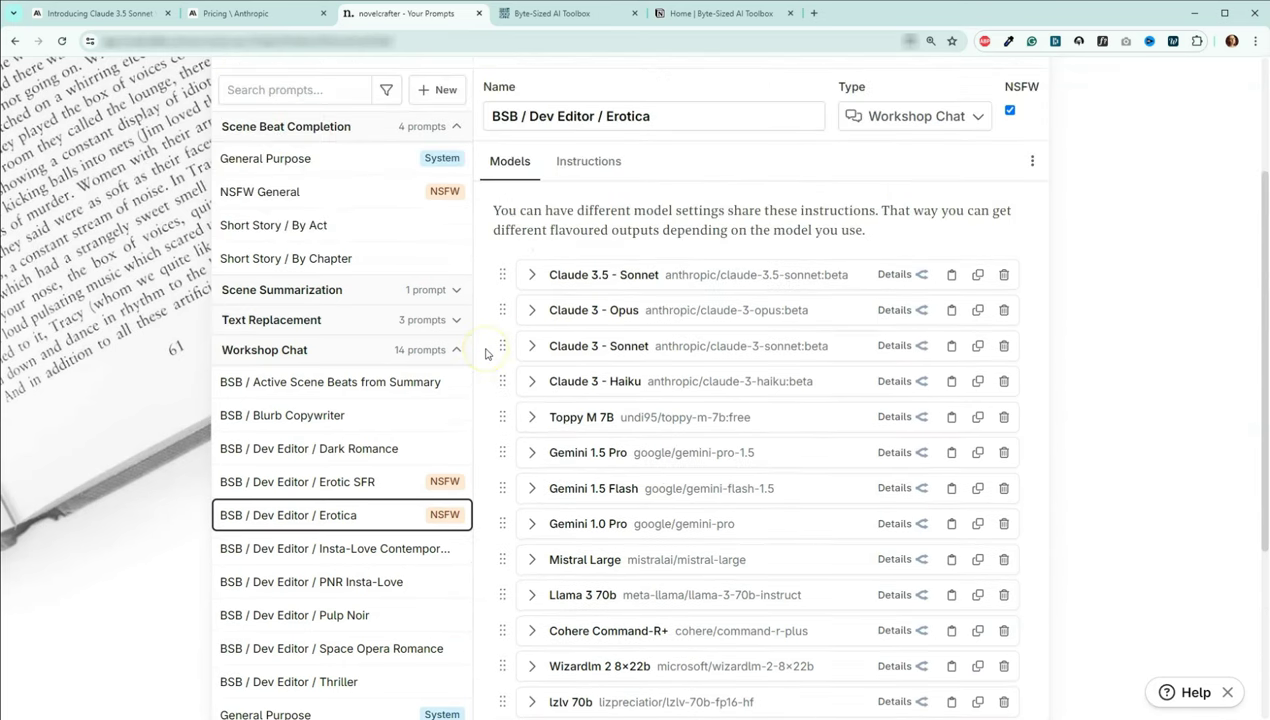
scroll(493, 370, up, 1)
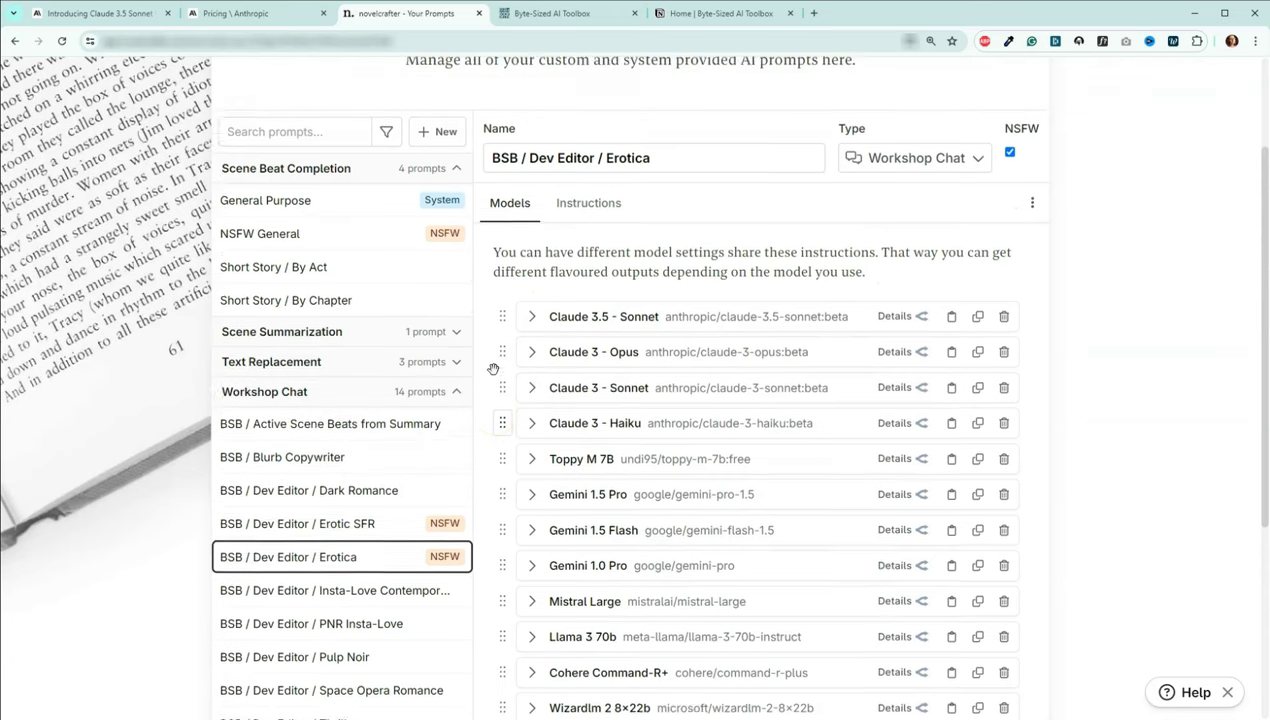
drag(494, 180, 672, 172)
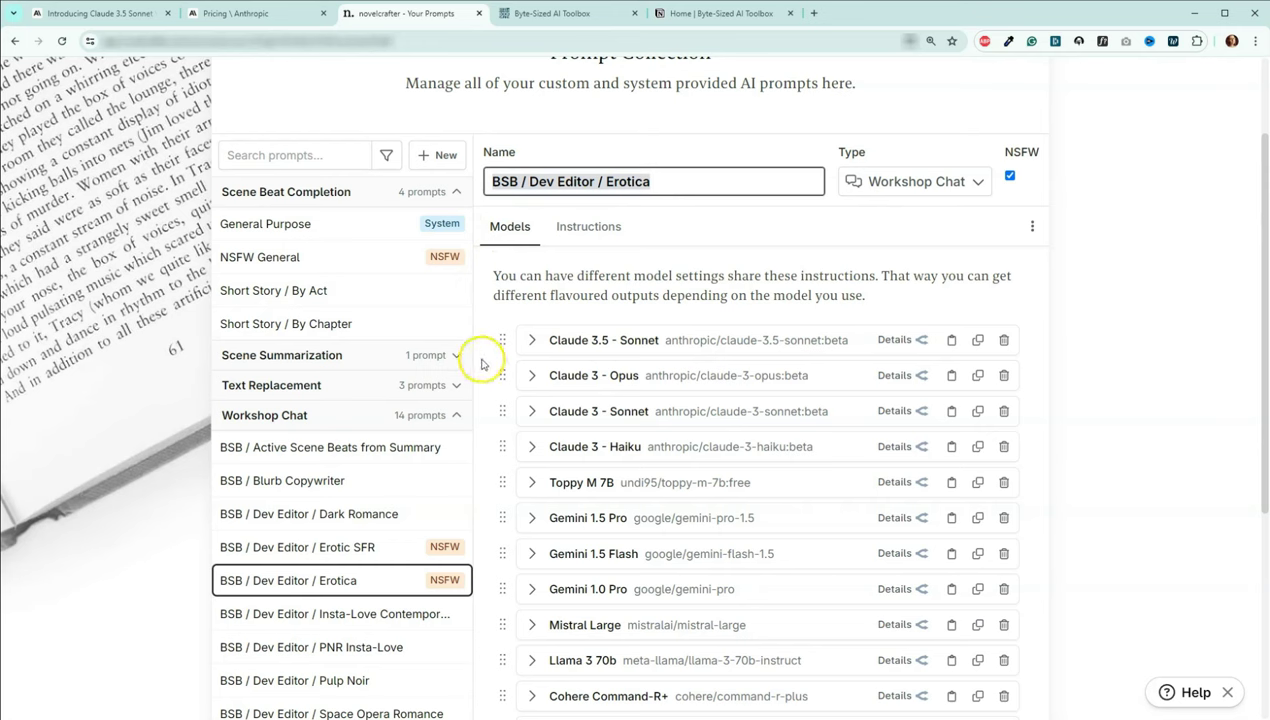
click(401, 440)
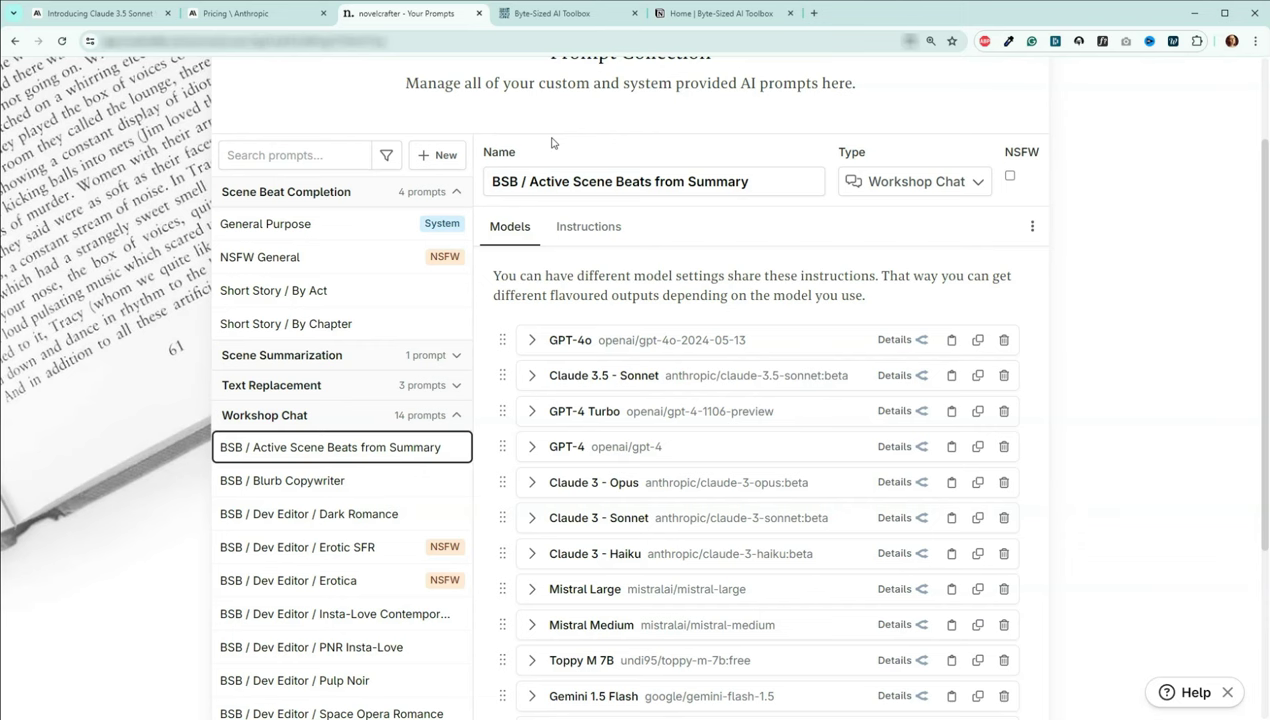
double_click(504, 181)
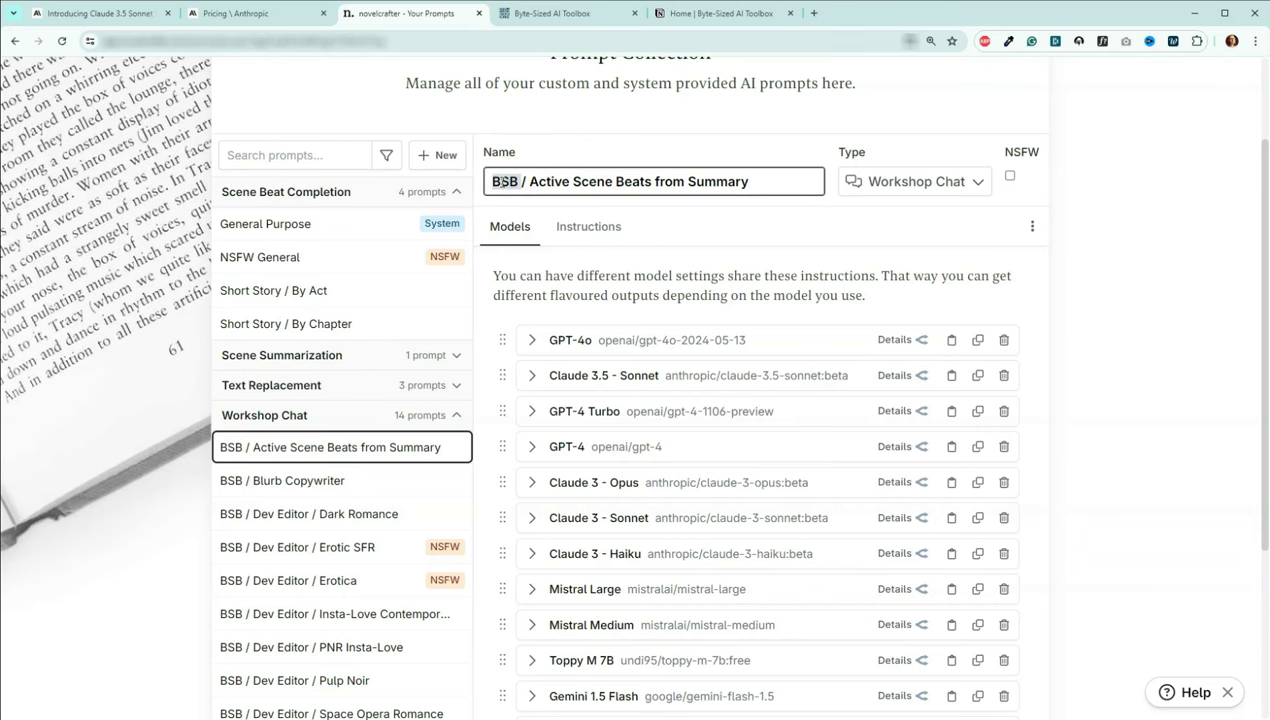
click(492, 181)
drag(492, 181, 511, 182)
click(494, 181)
click(527, 183)
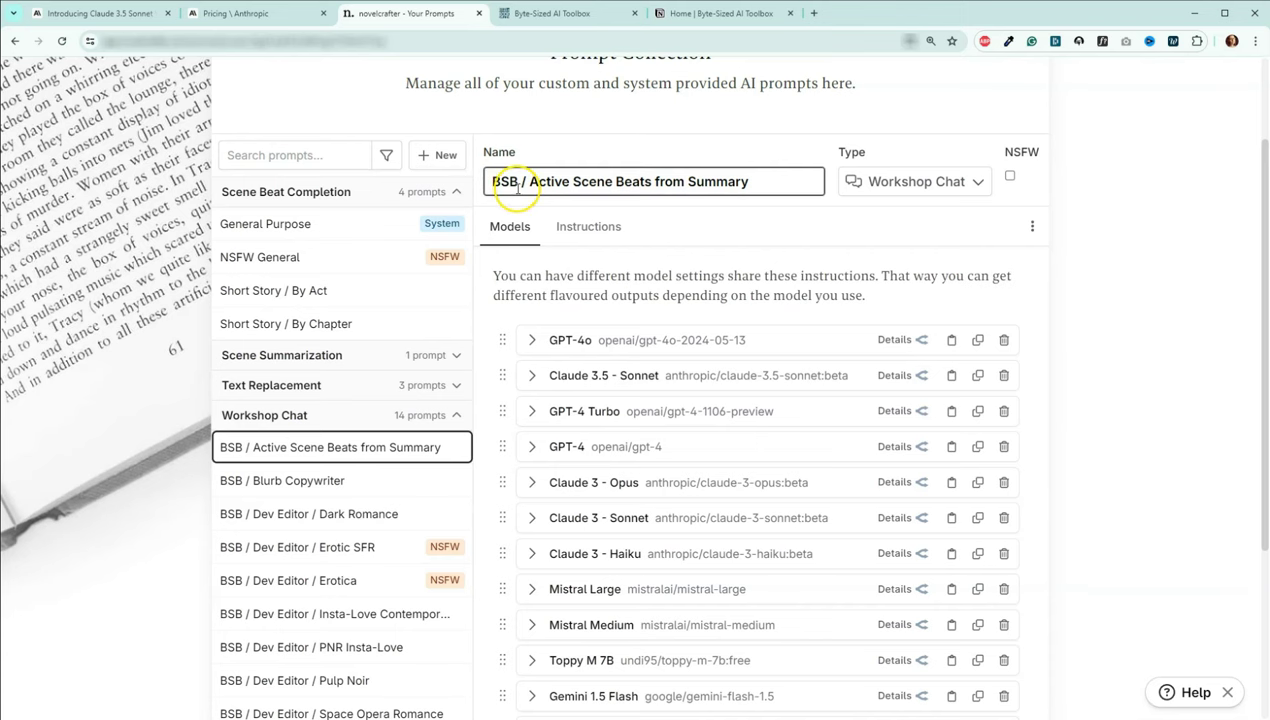
drag(529, 182, 746, 169)
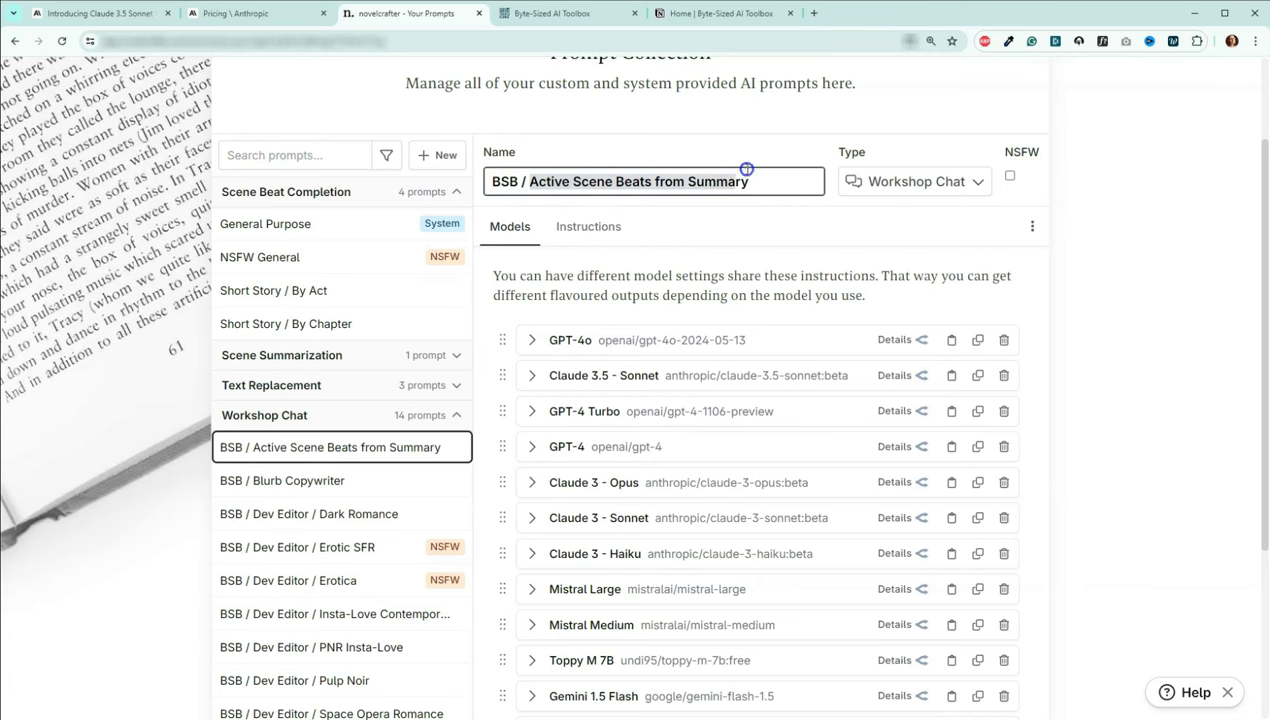
click(704, 181)
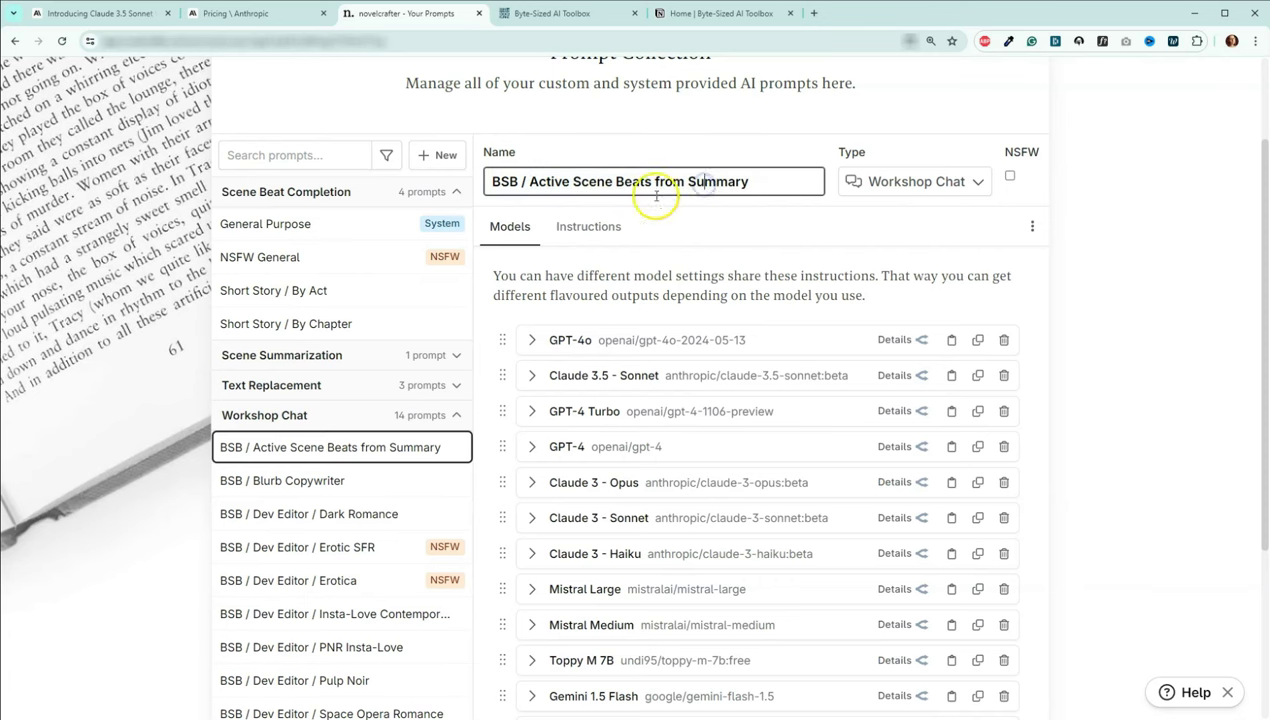
- Review the names of the BSB / Blurb Copywriter and BSB / Dev Editor / Dark Romance prompts and look through the remaining Workshop Chat prompts
scroll(440, 300, down, 2)
click(340, 352)
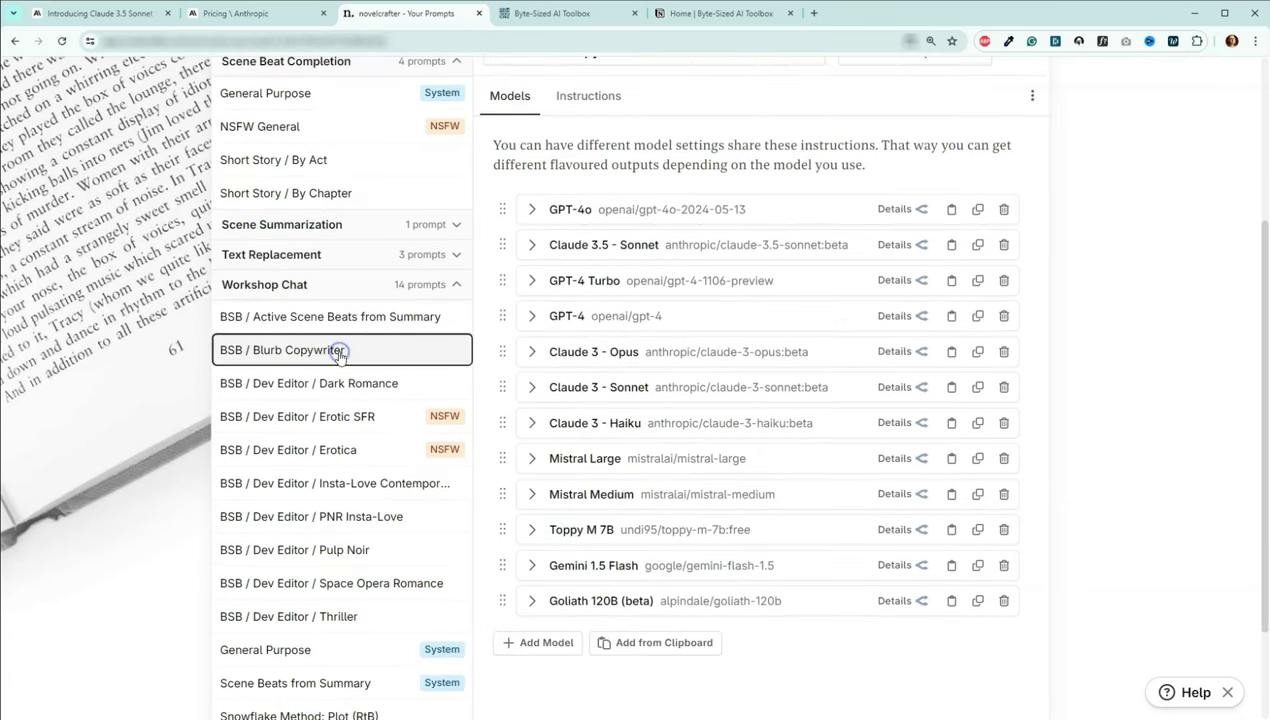
scroll(505, 280, up, 1)
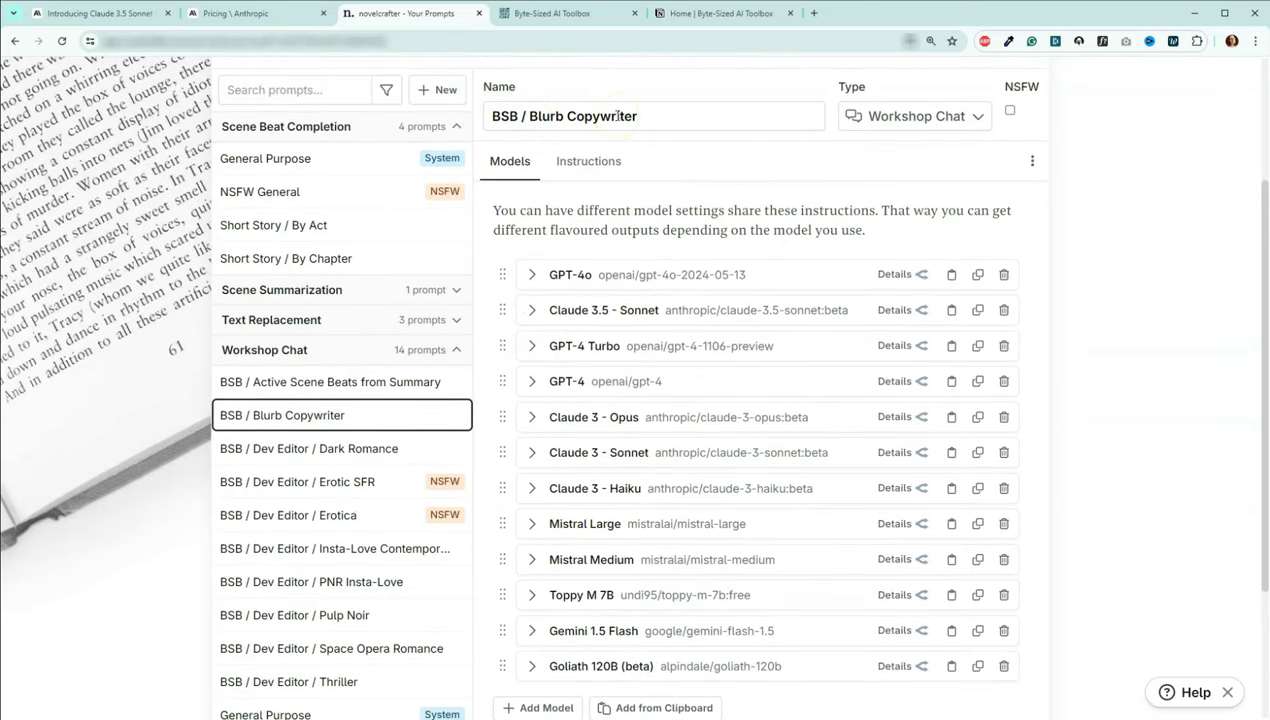
click(344, 446)
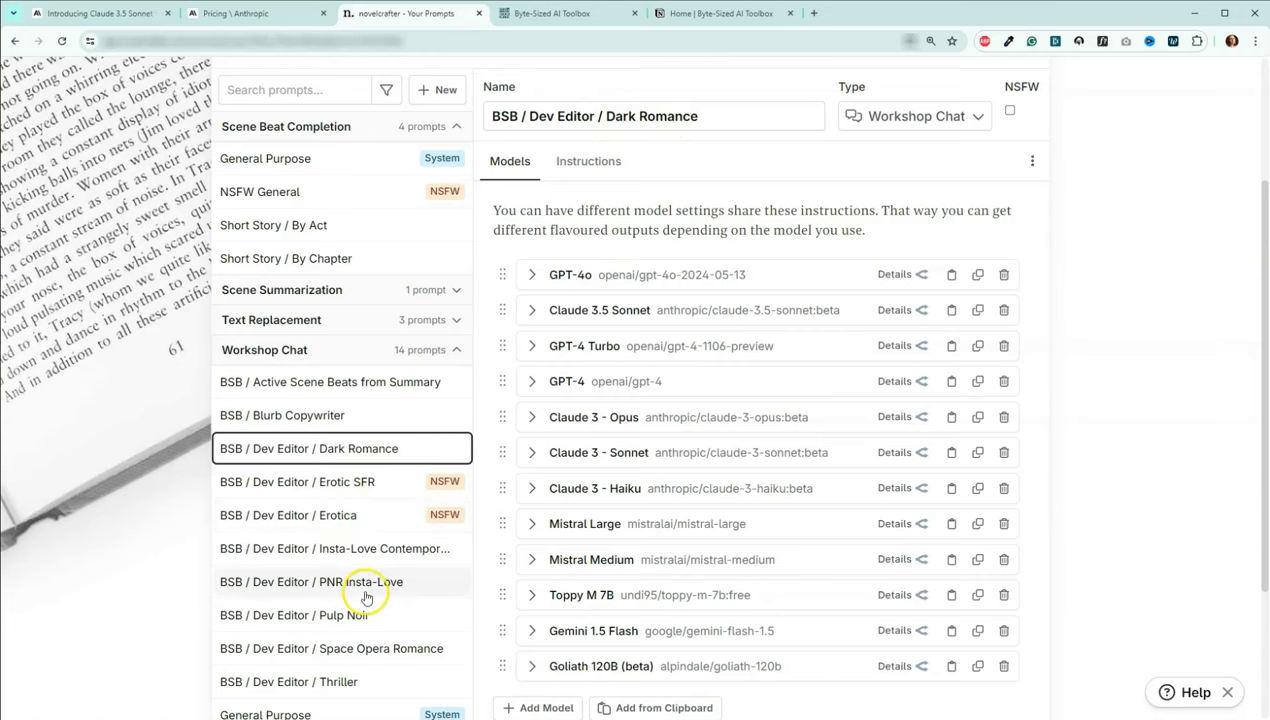
scroll(366, 597, down, 1)
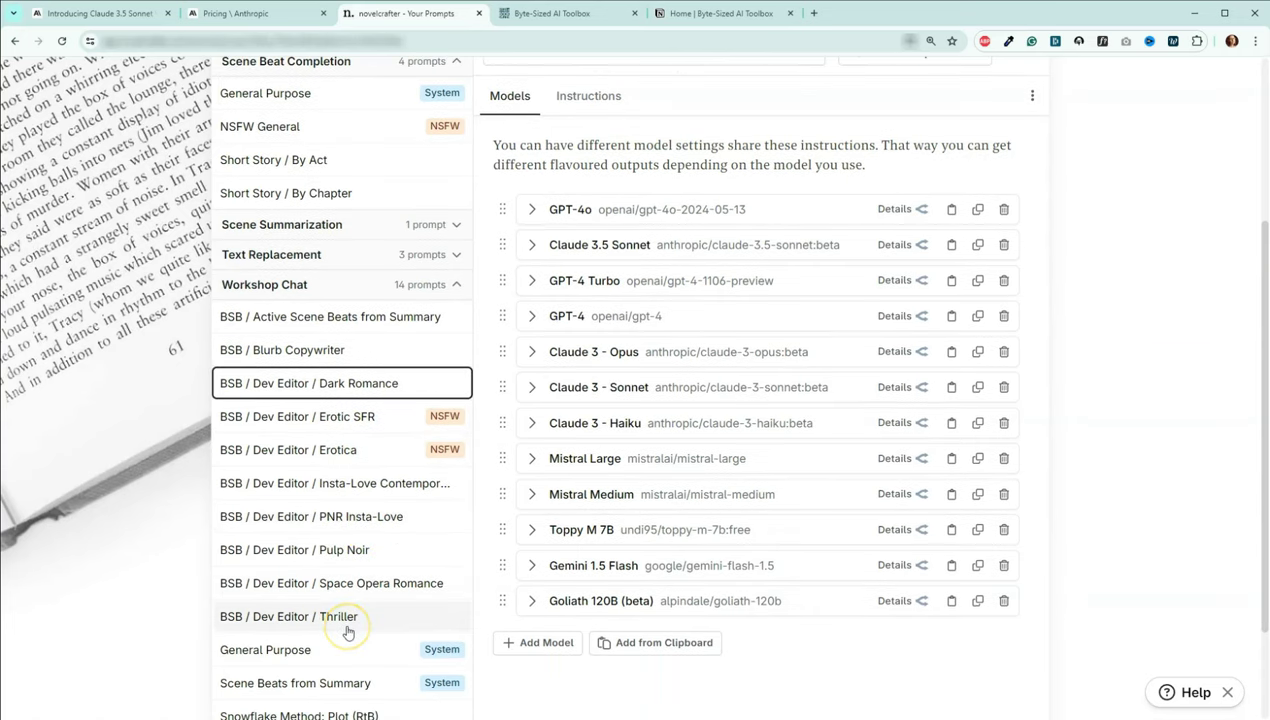
scroll(372, 598, down, 1)
scroll(374, 596, up, 5)
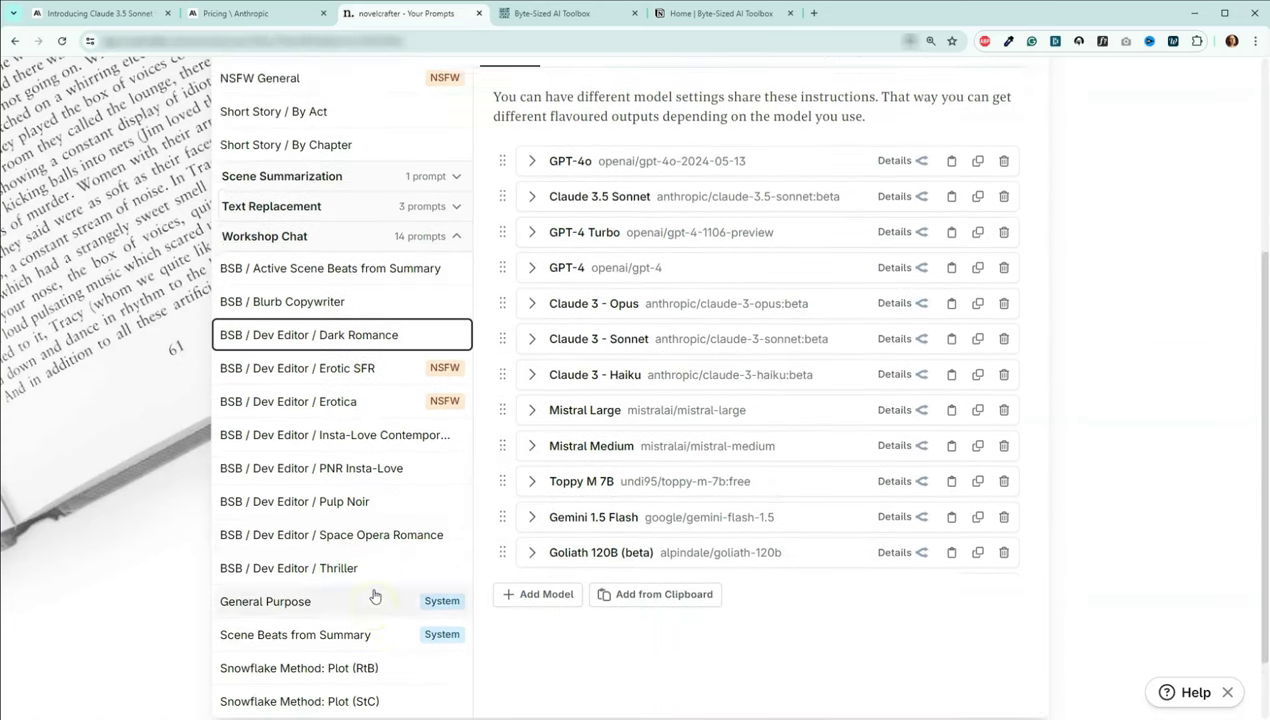
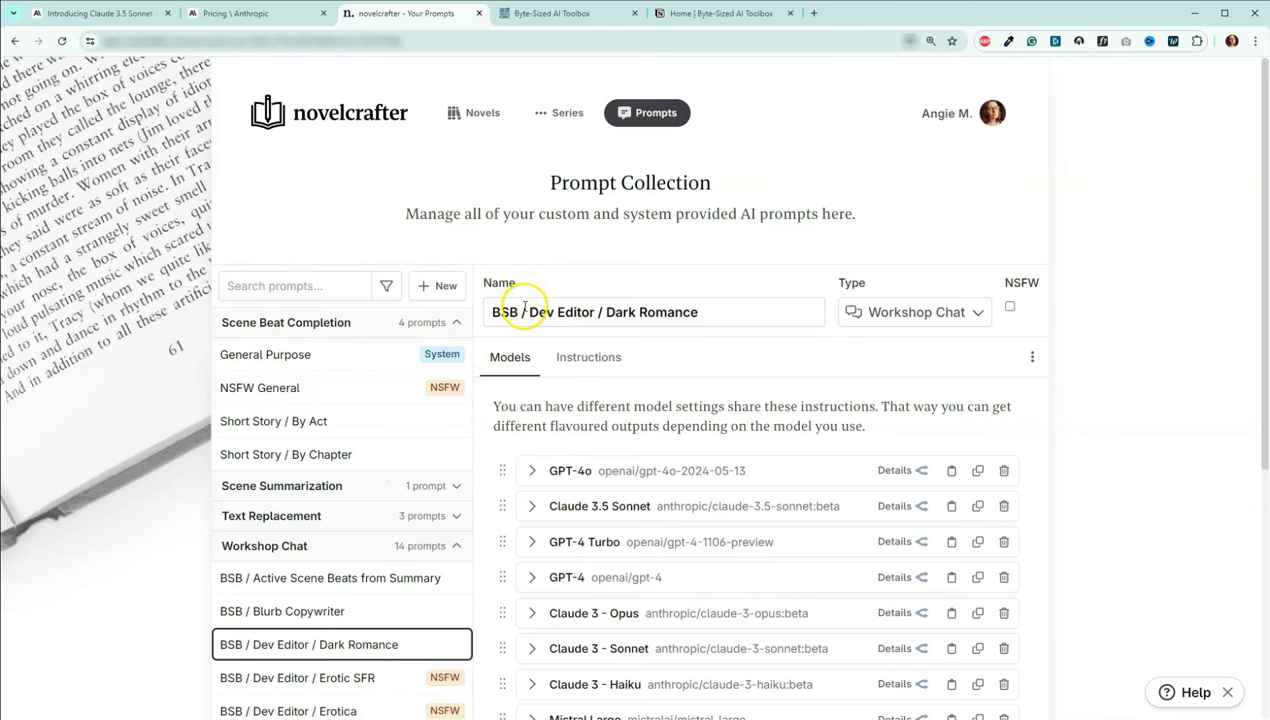
- Open the novel Shadows of Haven for writing and go to the scene beat in Chapter 1, Scene 2
click(470, 112)
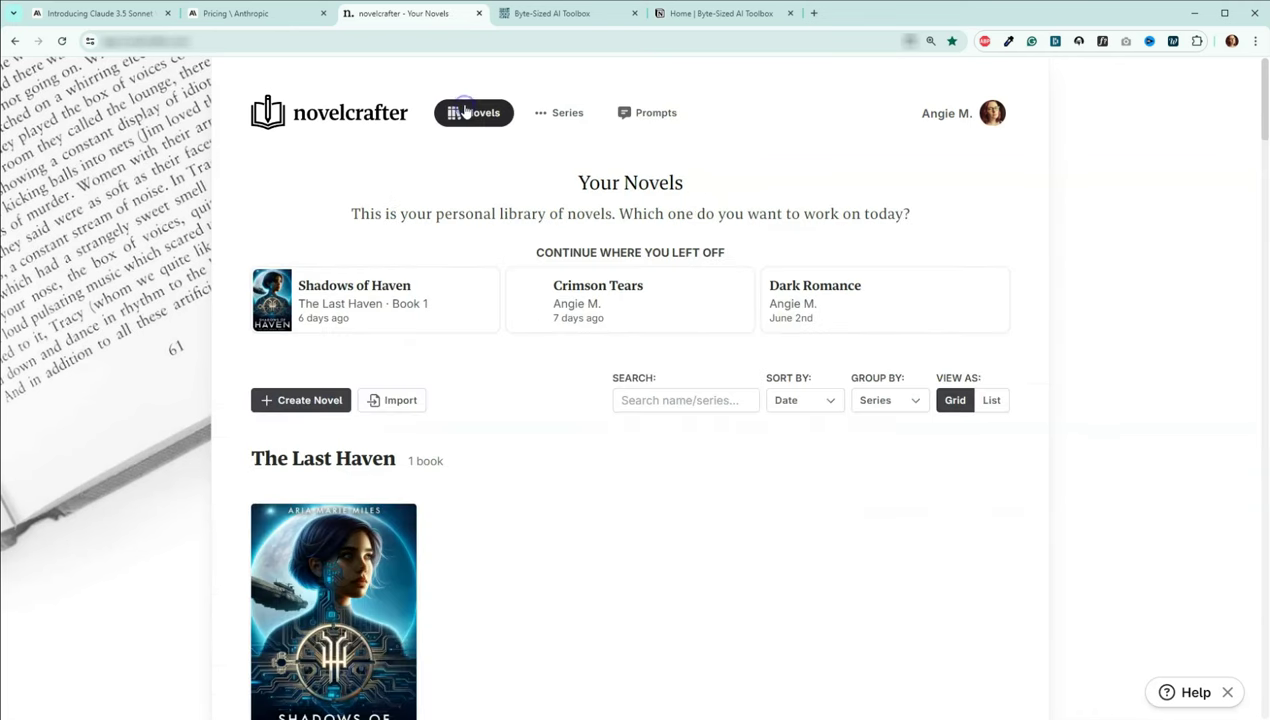
click(362, 595)
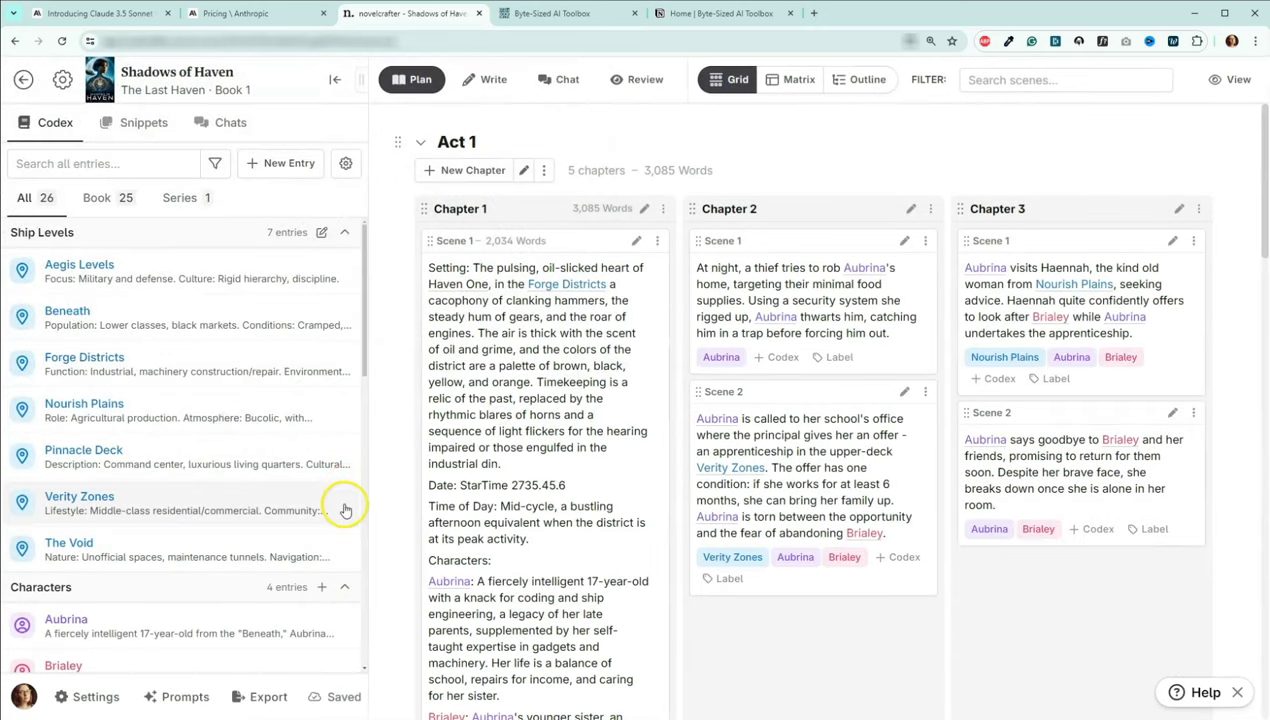
click(490, 79)
scroll(472, 276, up, 12)
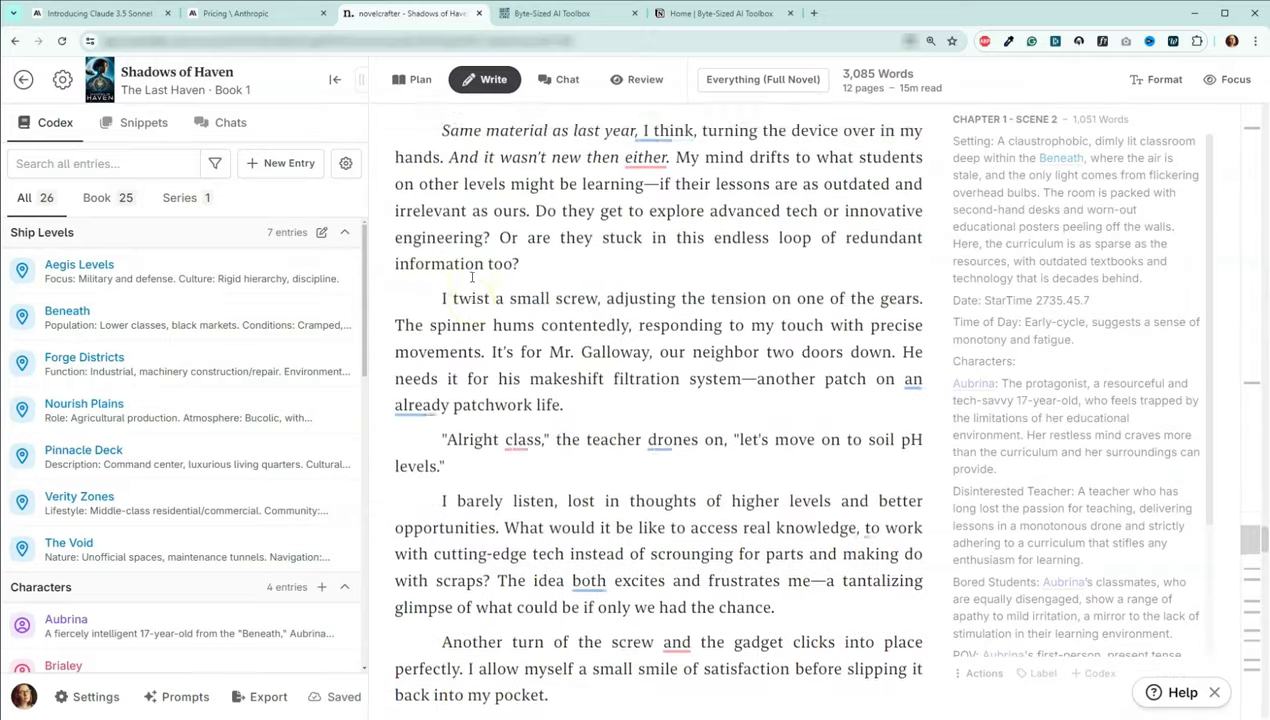
scroll(472, 281, up, 1)
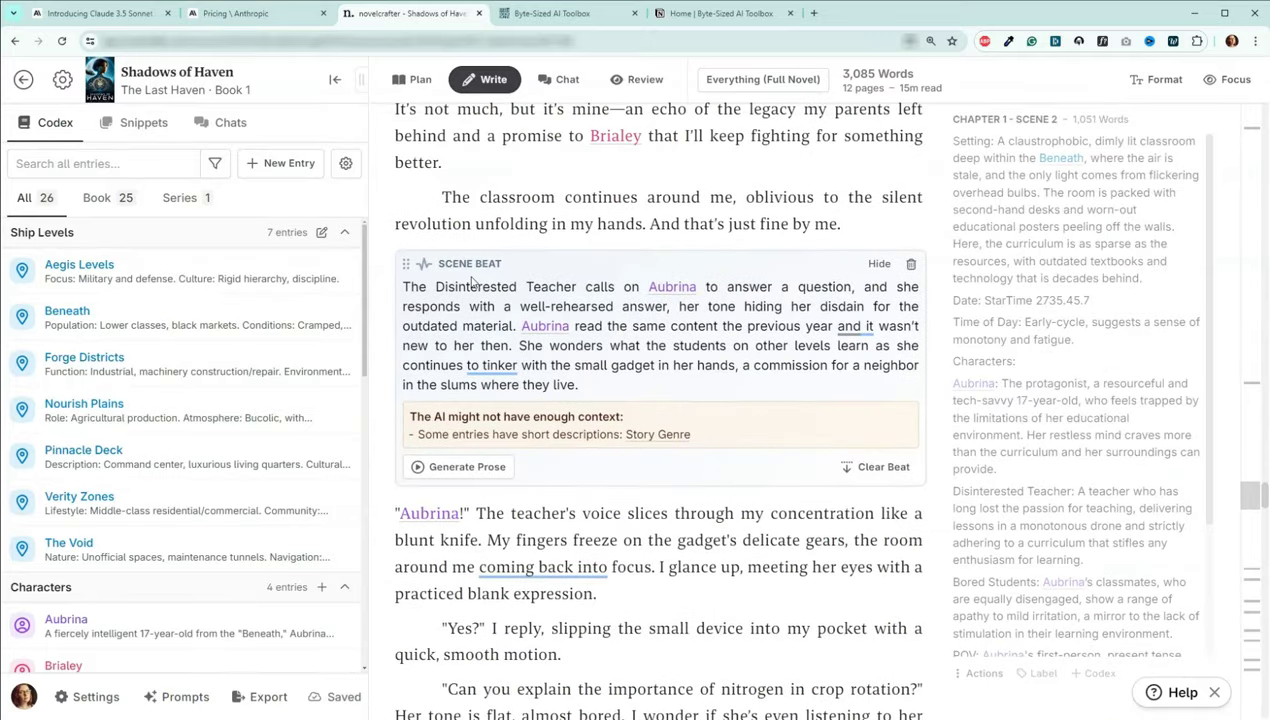
- Look through the scene beat's prose generation prompts, covering General Purpose, NSFW General, and Short Story by act and by chapter
click(444, 383)
click(467, 468)
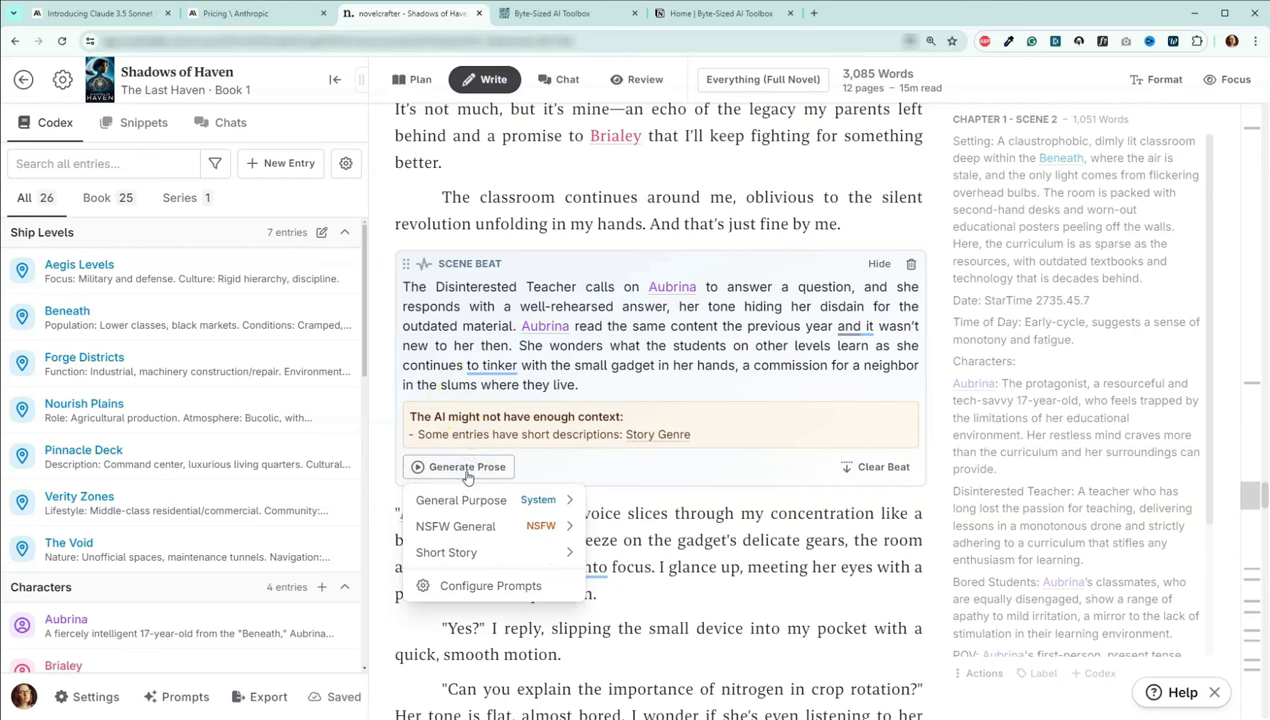
click(463, 501)
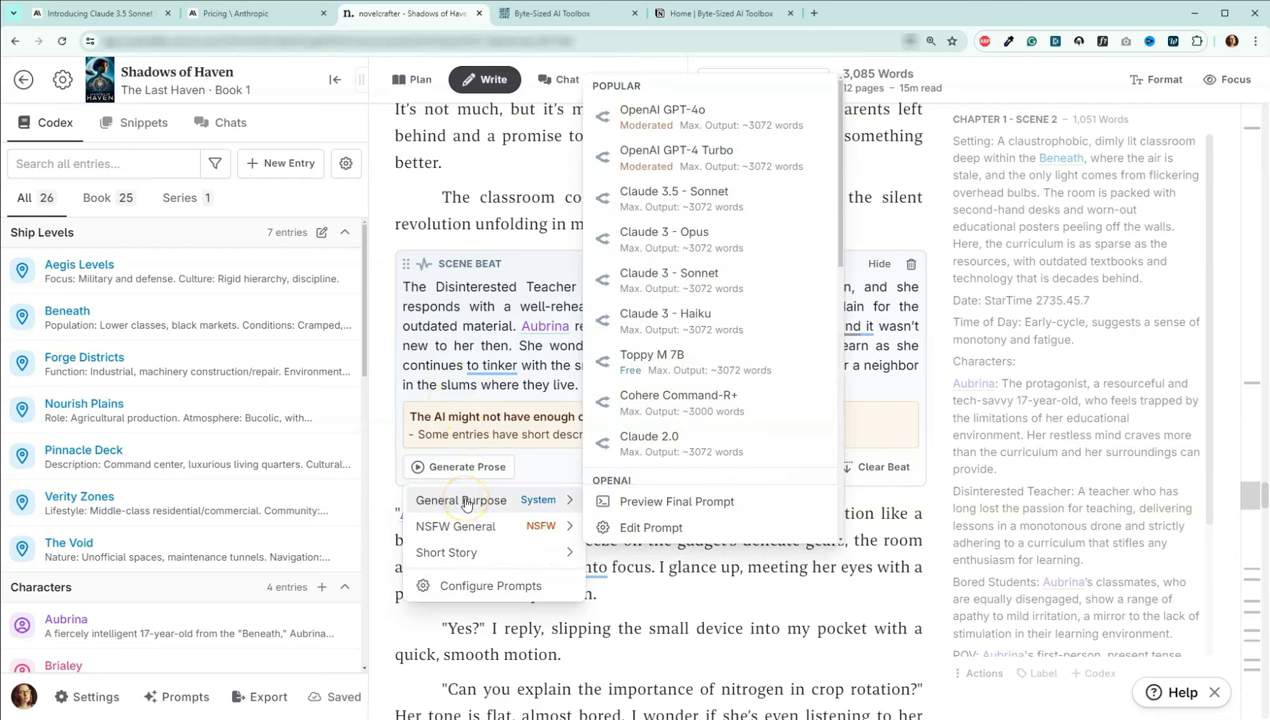
click(462, 528)
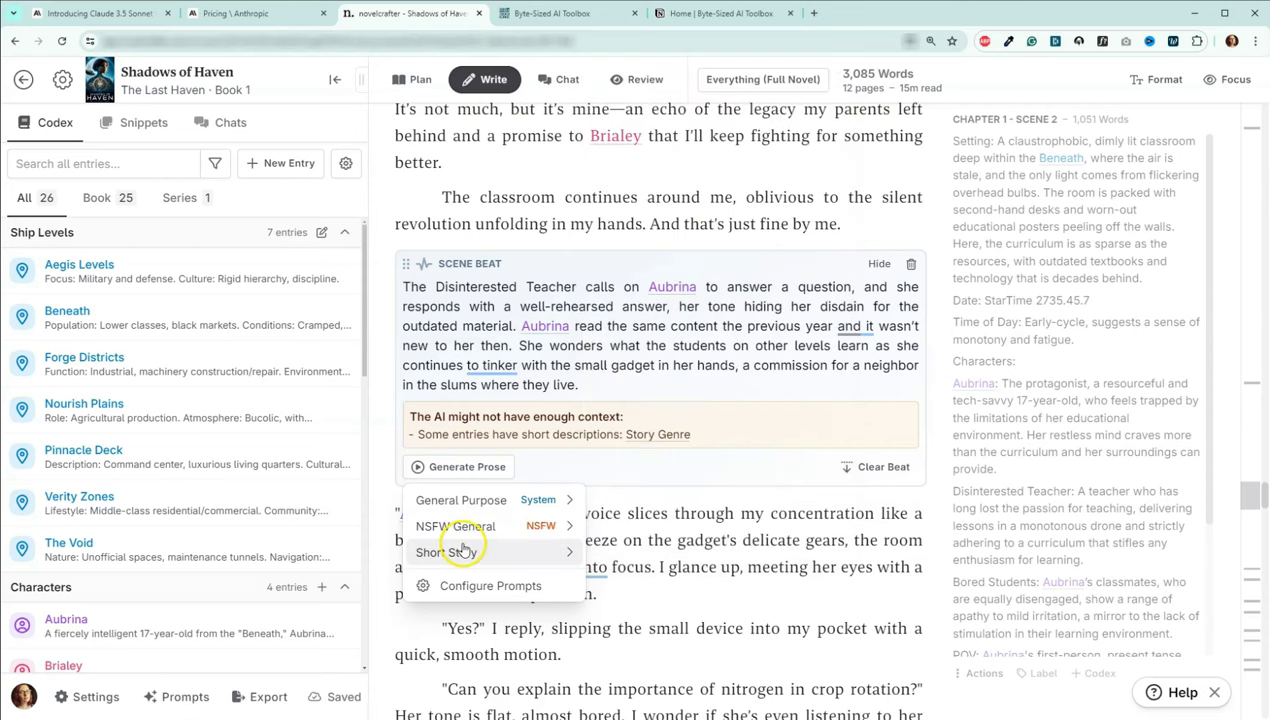
click(462, 553)
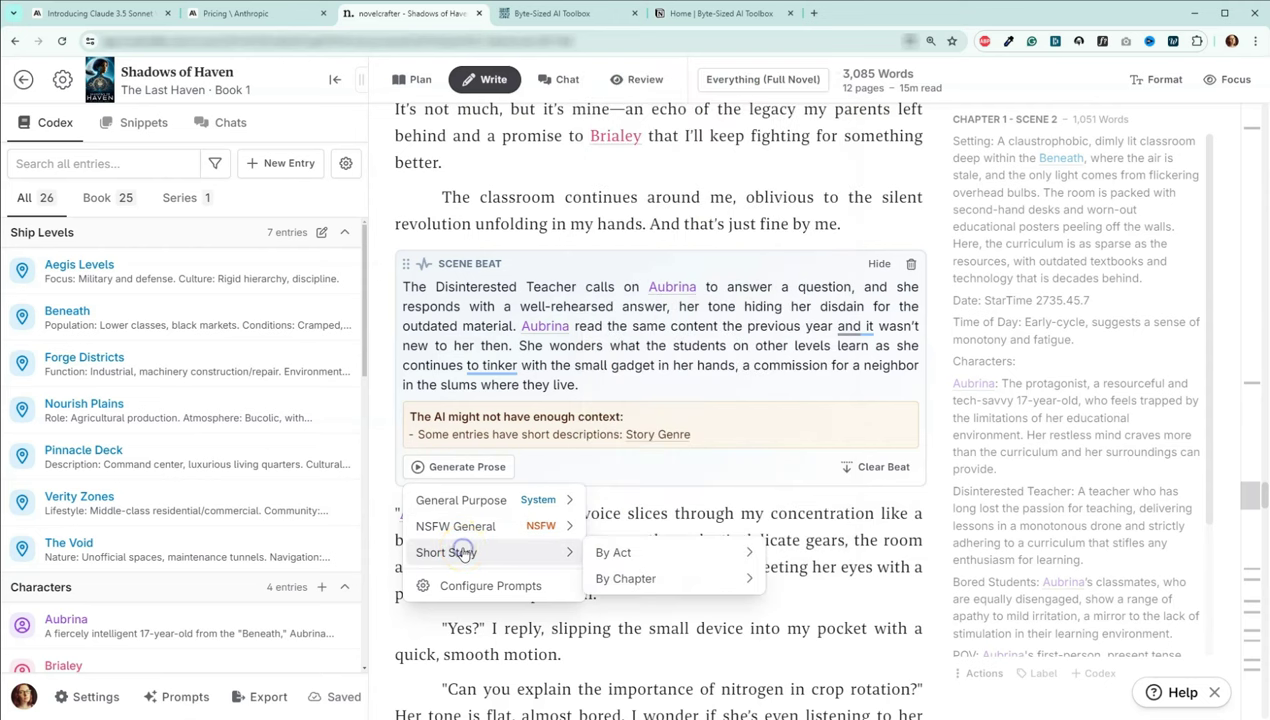
click(595, 556)
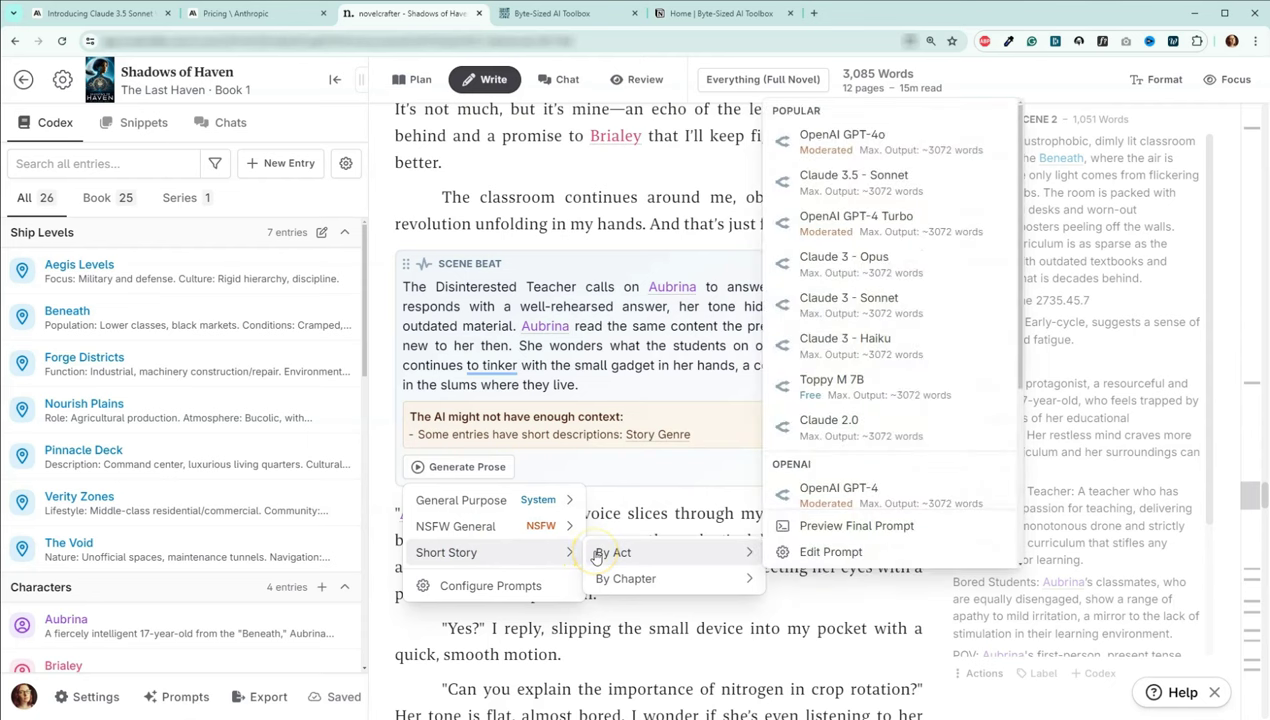
click(598, 578)
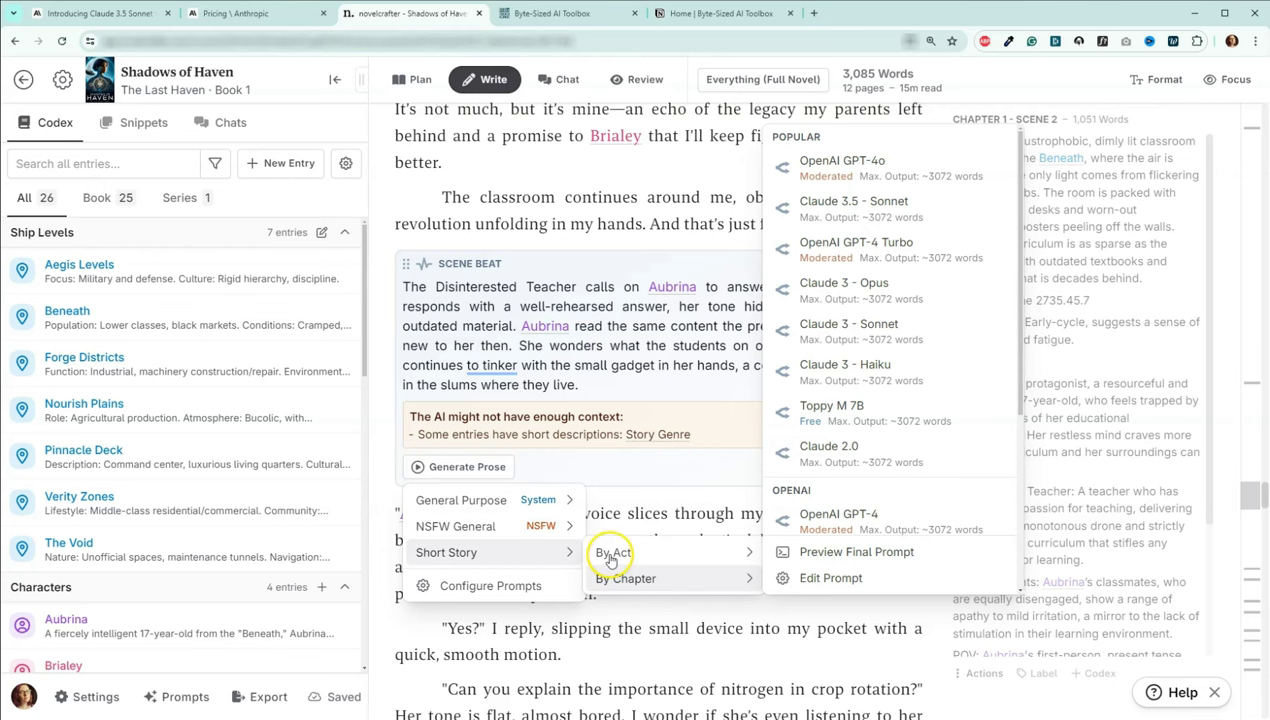
click(646, 560)
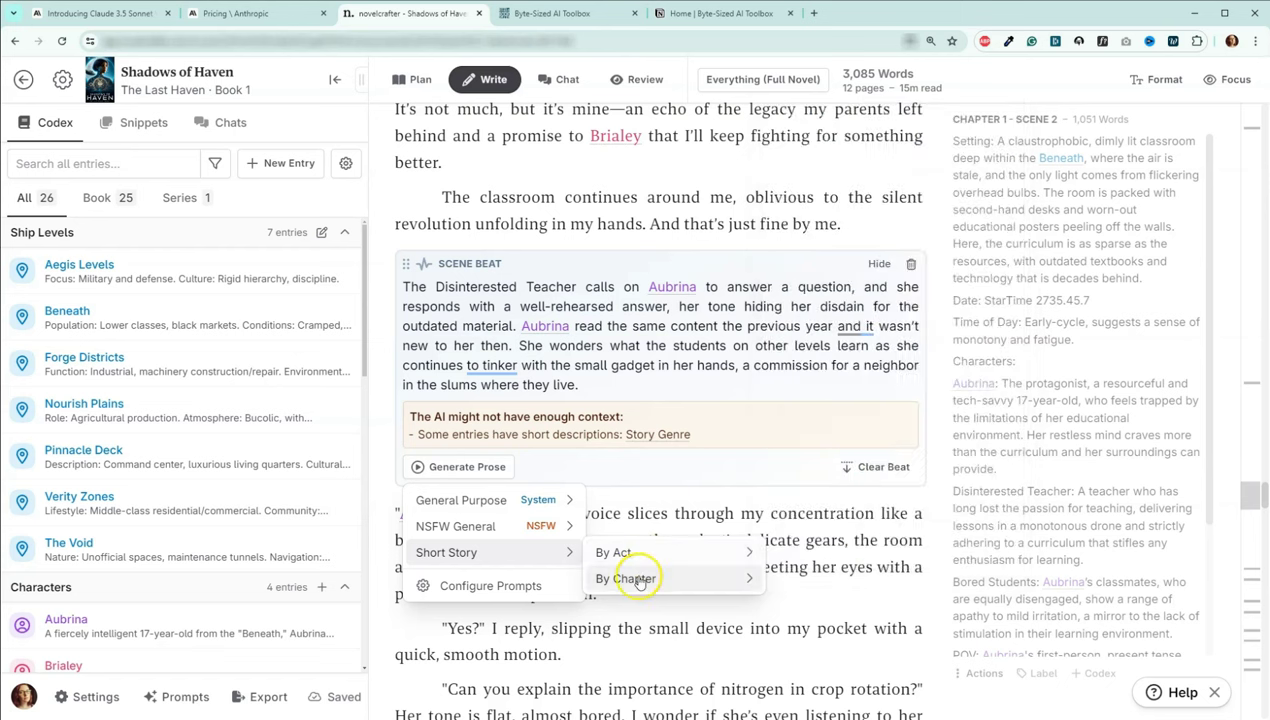
click(639, 647)
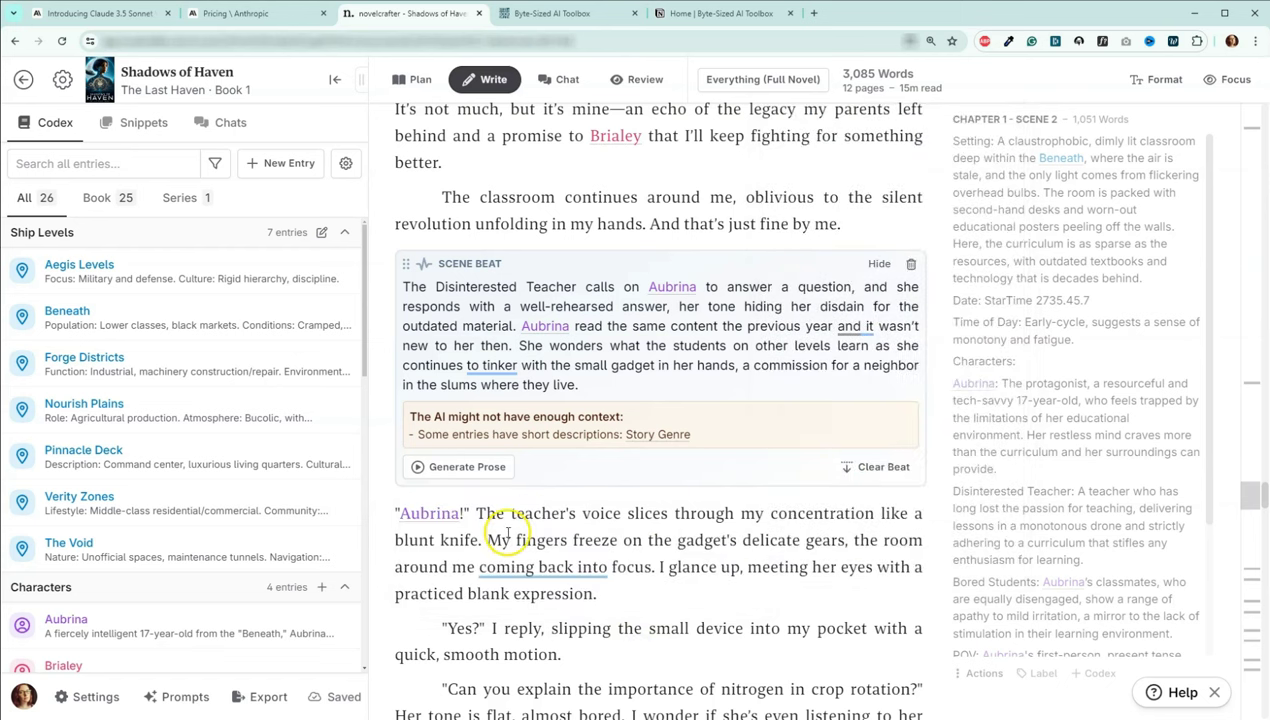
- Open the existing chat thread asking for scene beats and bring up the BSB group among its AI prompts
click(219, 125)
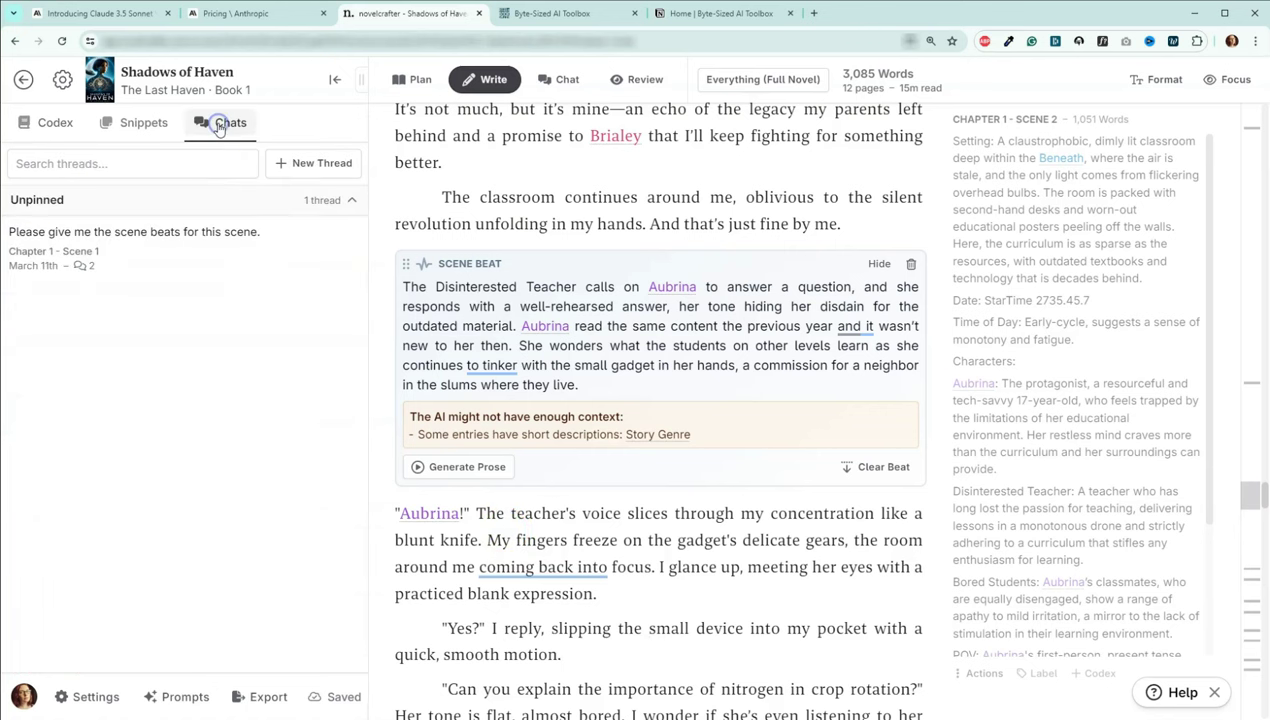
click(260, 255)
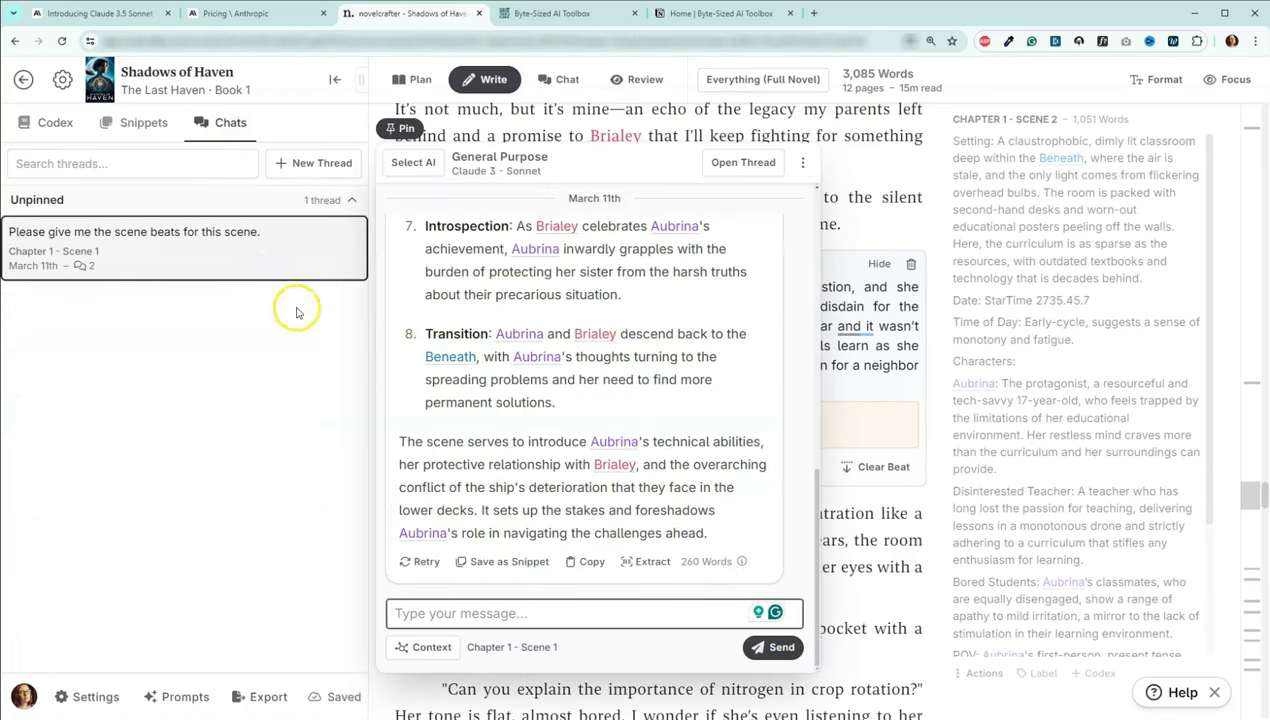
click(419, 166)
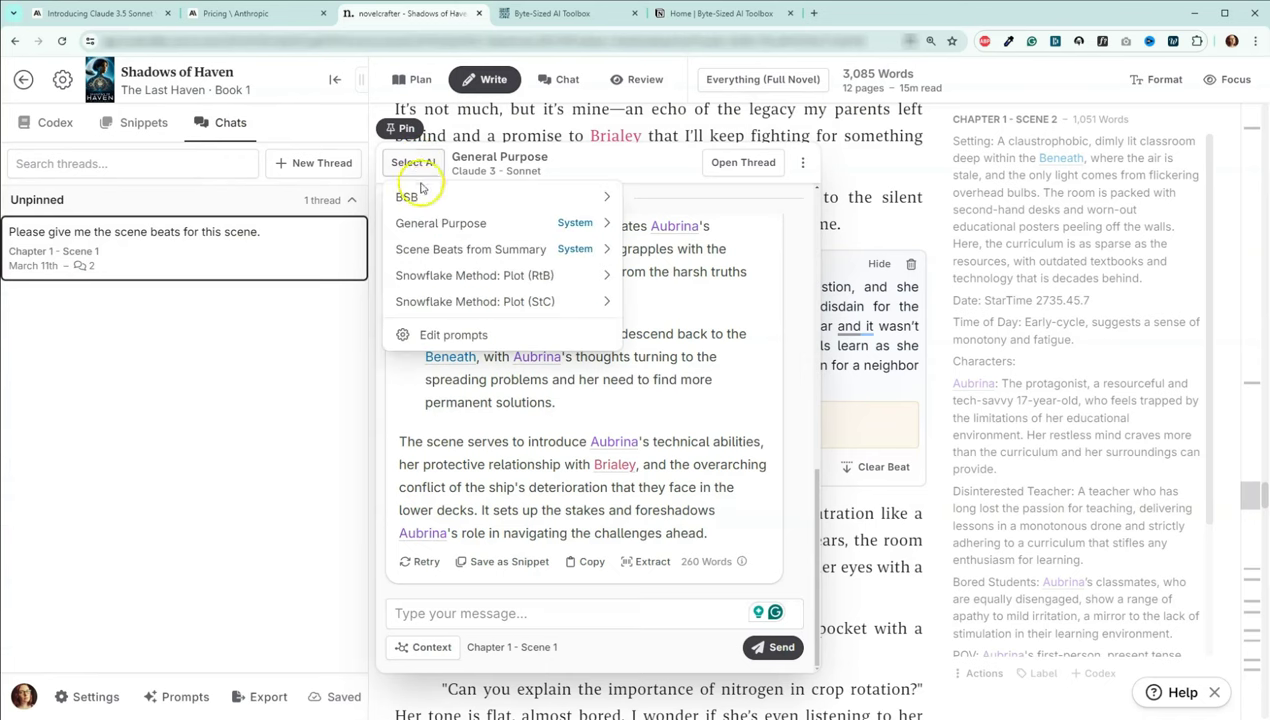
click(420, 197)
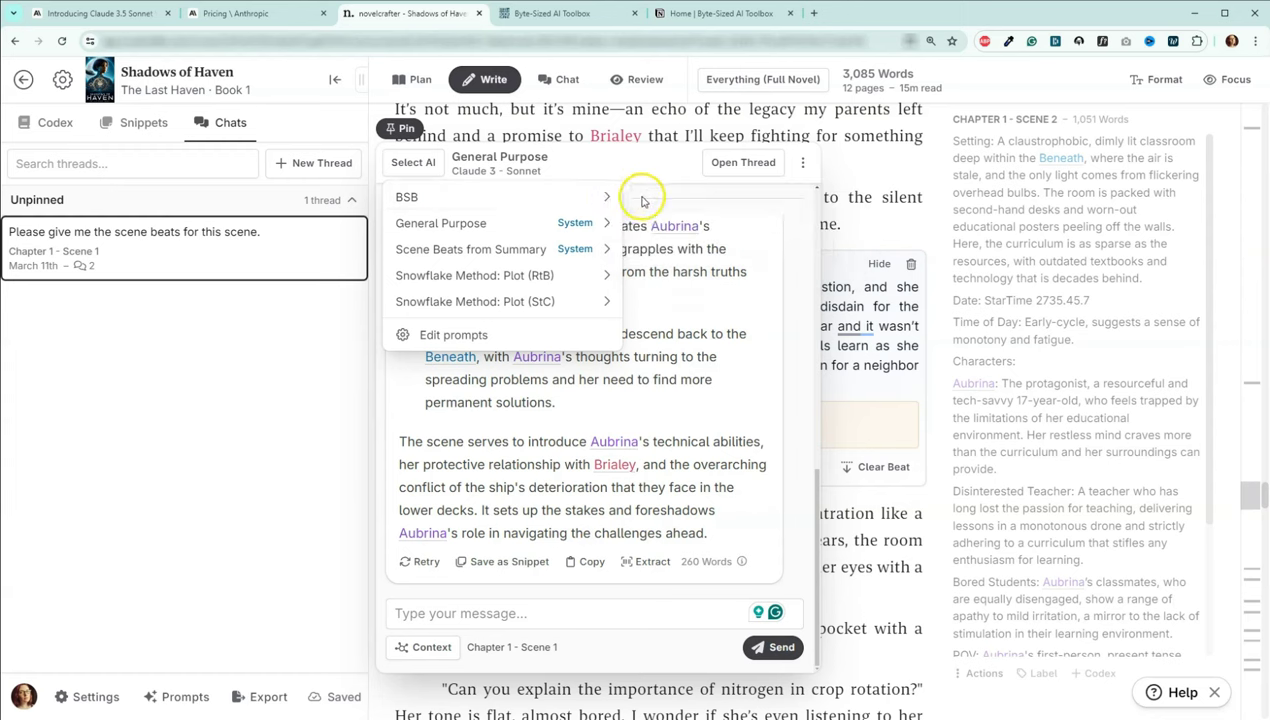
- Examine the models offered for the BSB prompts Active Scene Beats from Summary and Blurb Copywriter
click(648, 197)
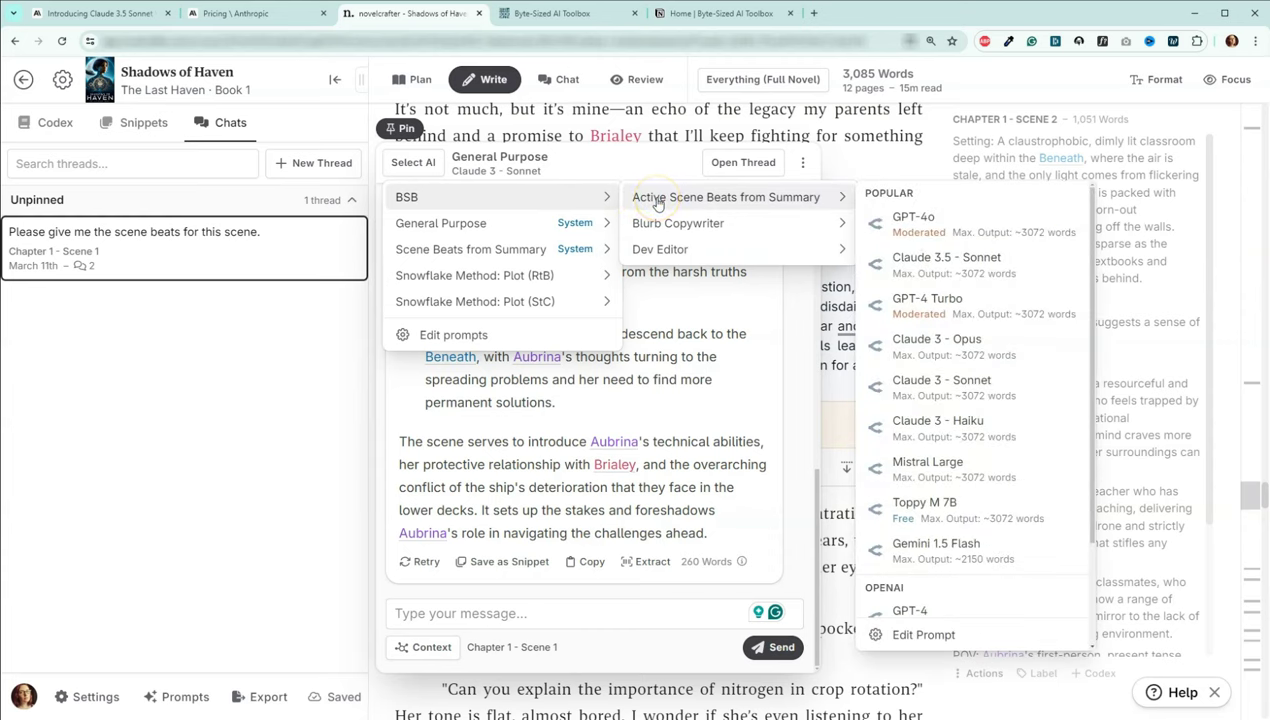
click(688, 223)
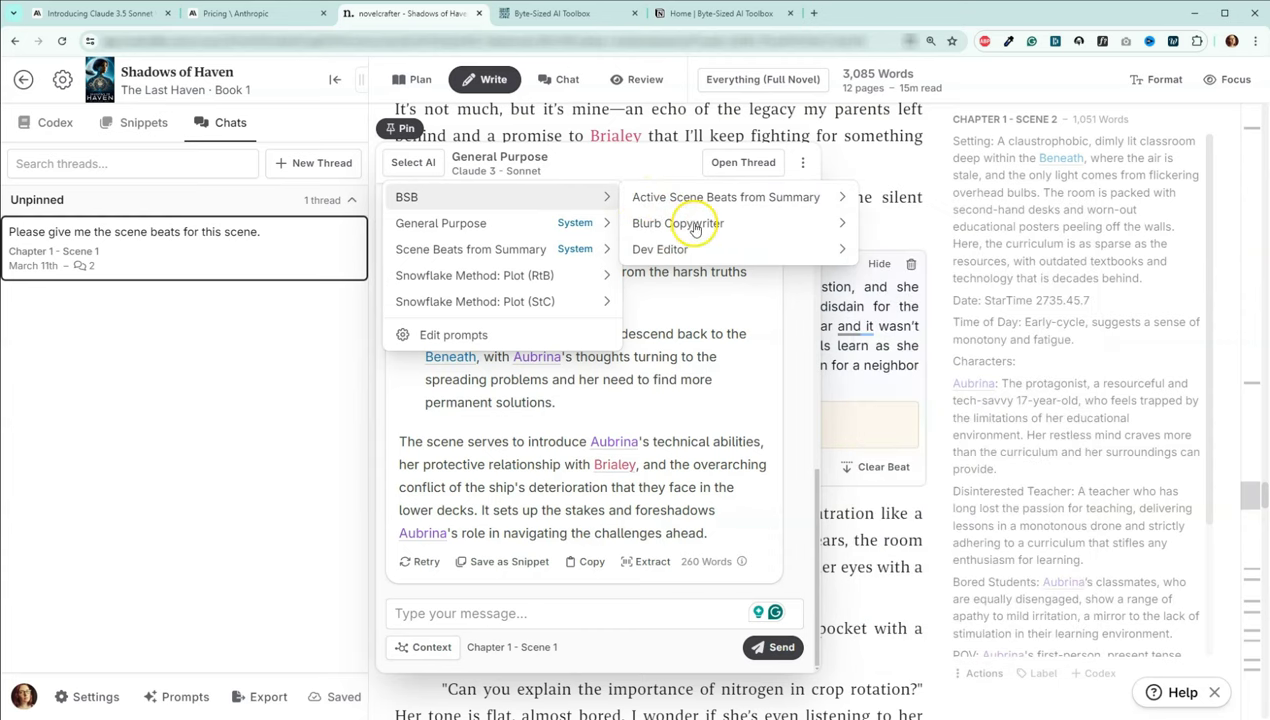
click(717, 224)
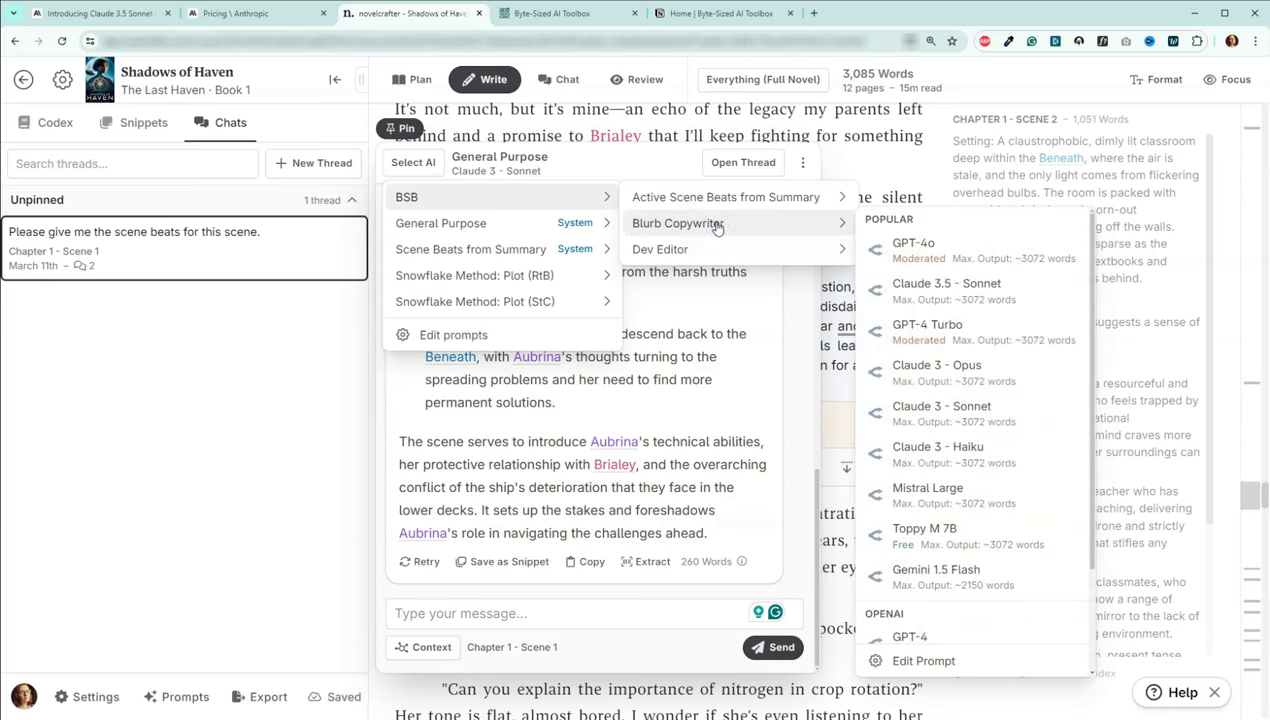
- Look through the genre prompts under BSB / Dev Editor and assign the Thriller prompt with GPT-4o to the chat thread
click(744, 250)
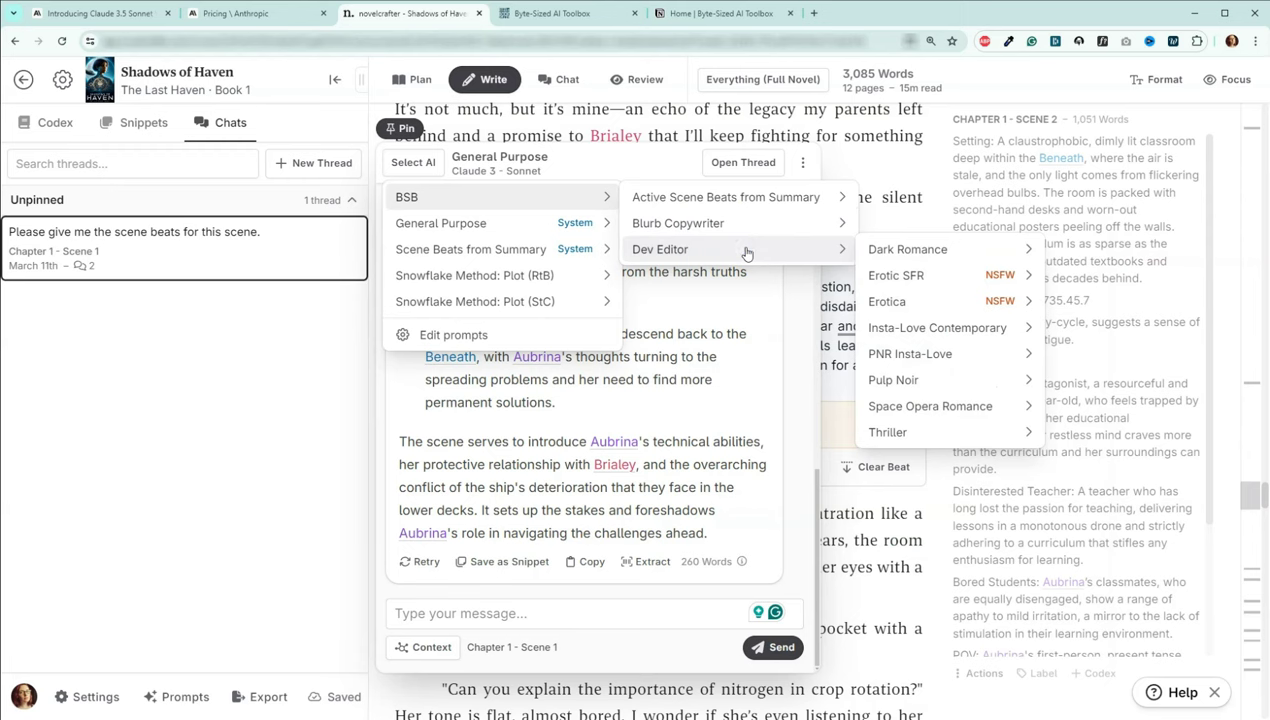
click(879, 250)
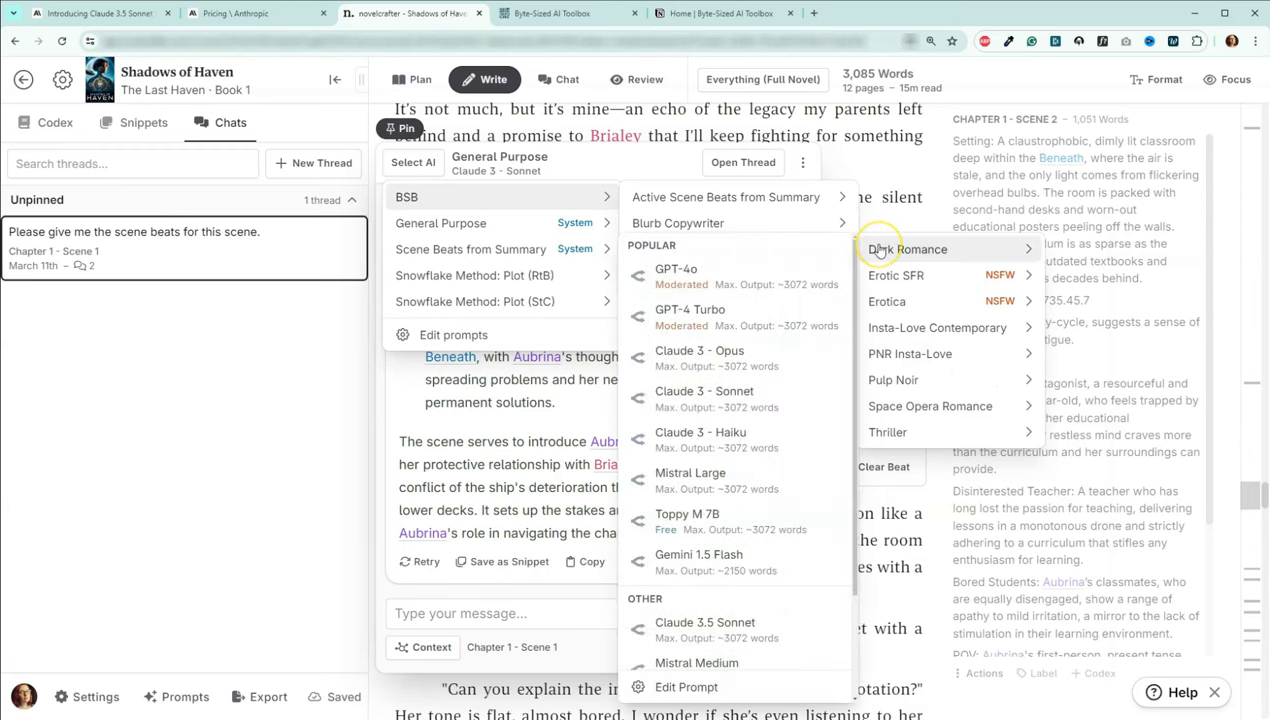
click(884, 278)
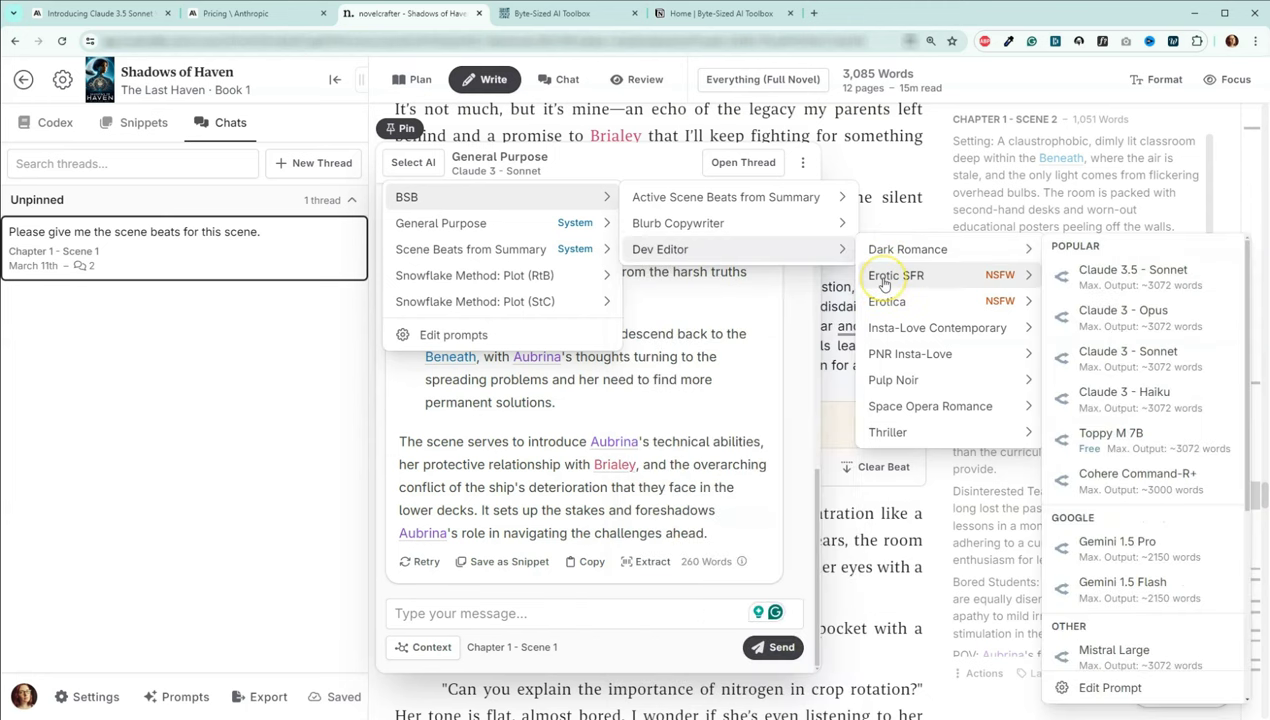
click(887, 329)
click(895, 381)
click(897, 407)
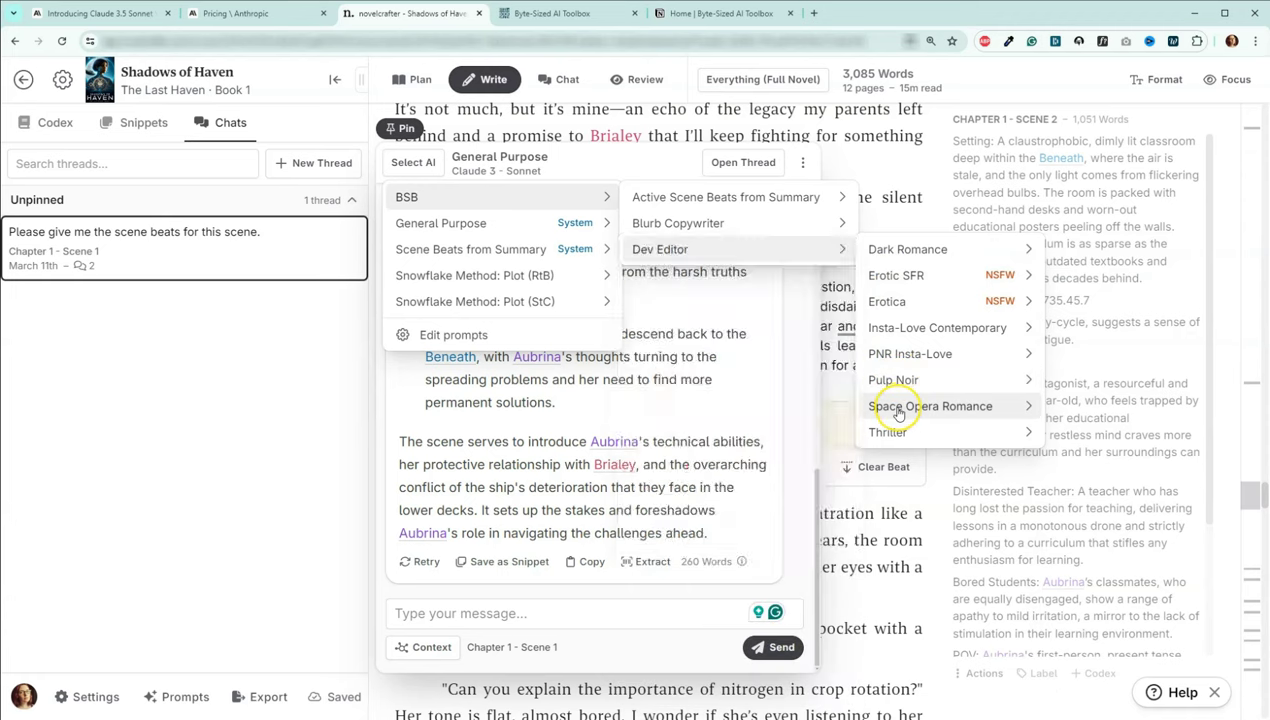
click(895, 432)
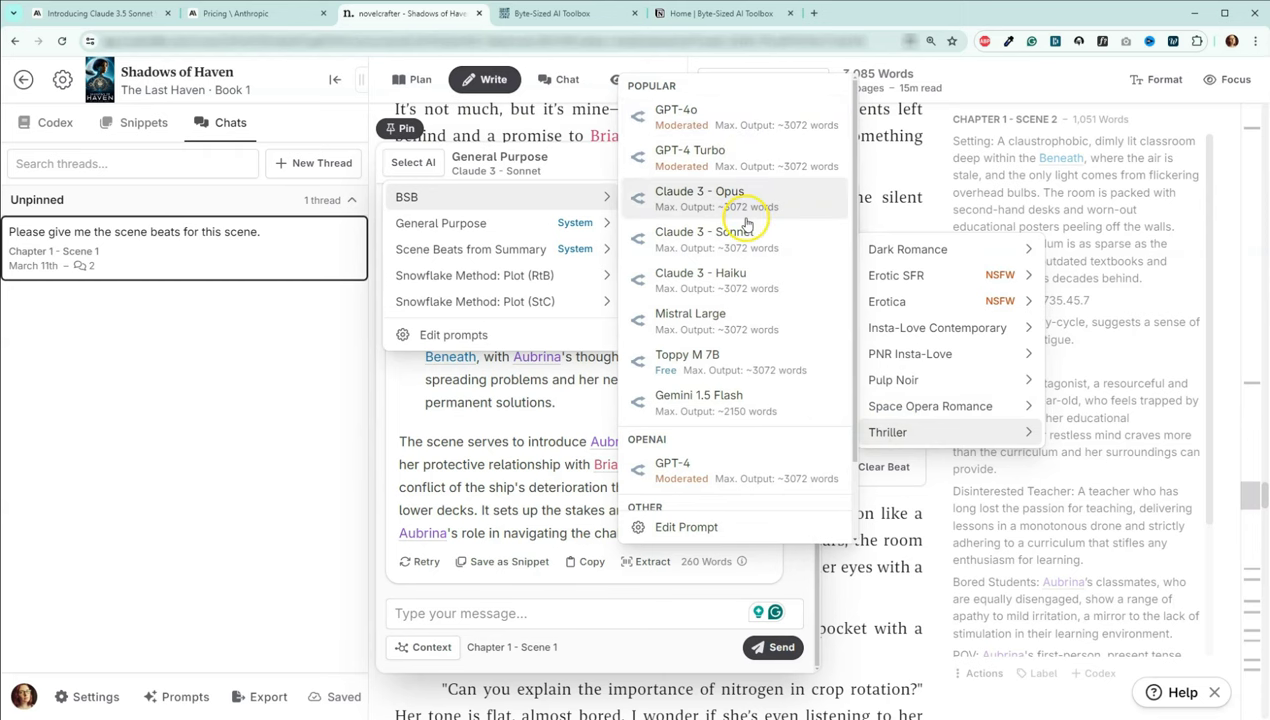
click(727, 111)
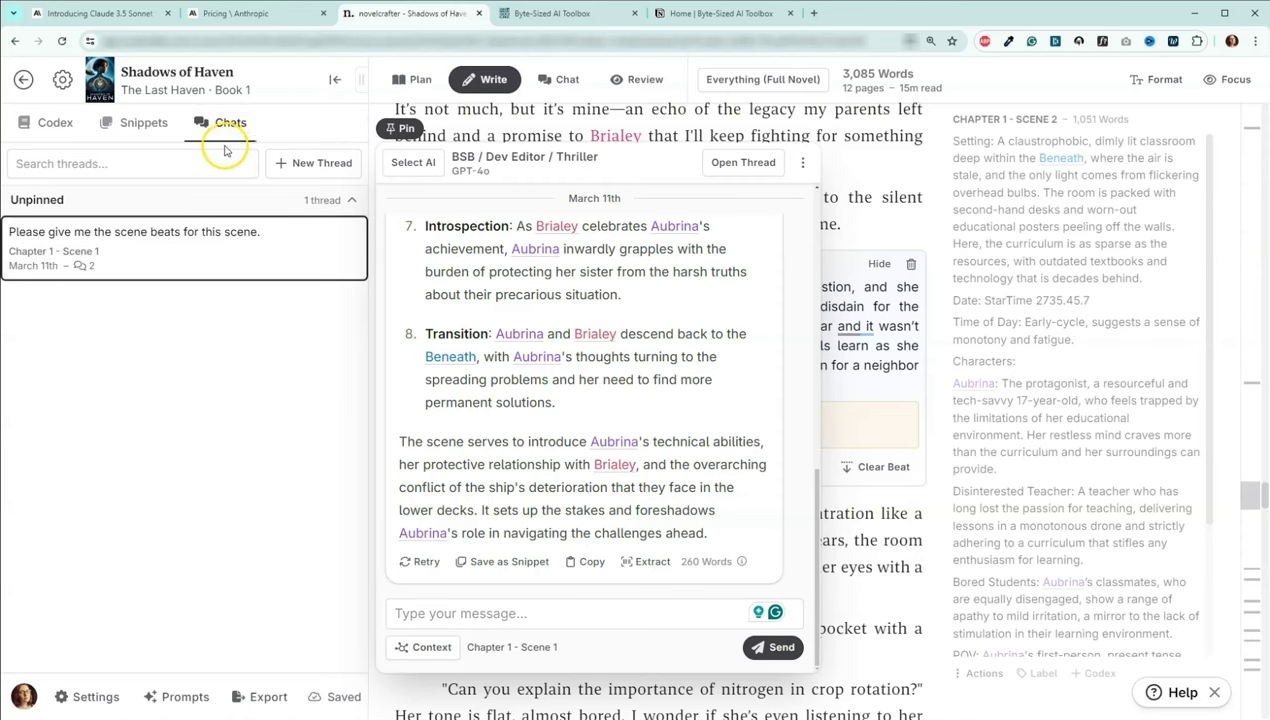
- Bring up the prompt collection inside the novel and switch to the Byte-Sized Booksmith web page for the AI Toolbox
click(185, 696)
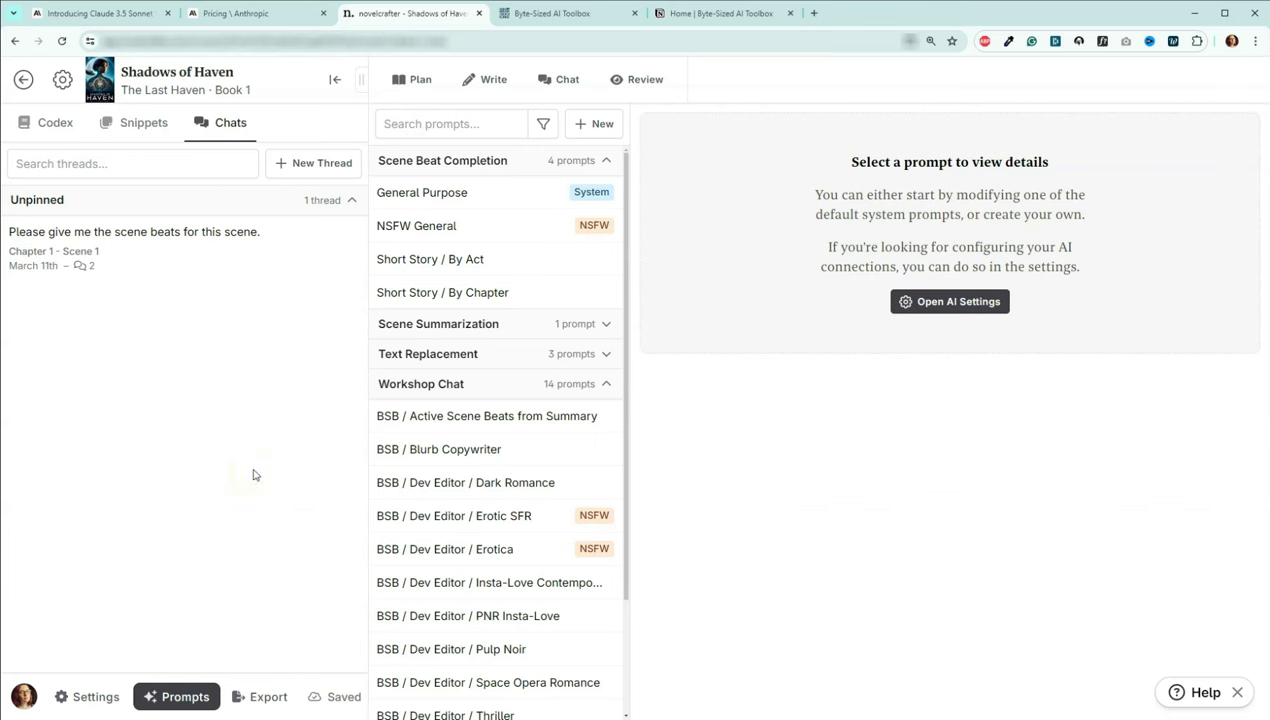
click(539, 14)
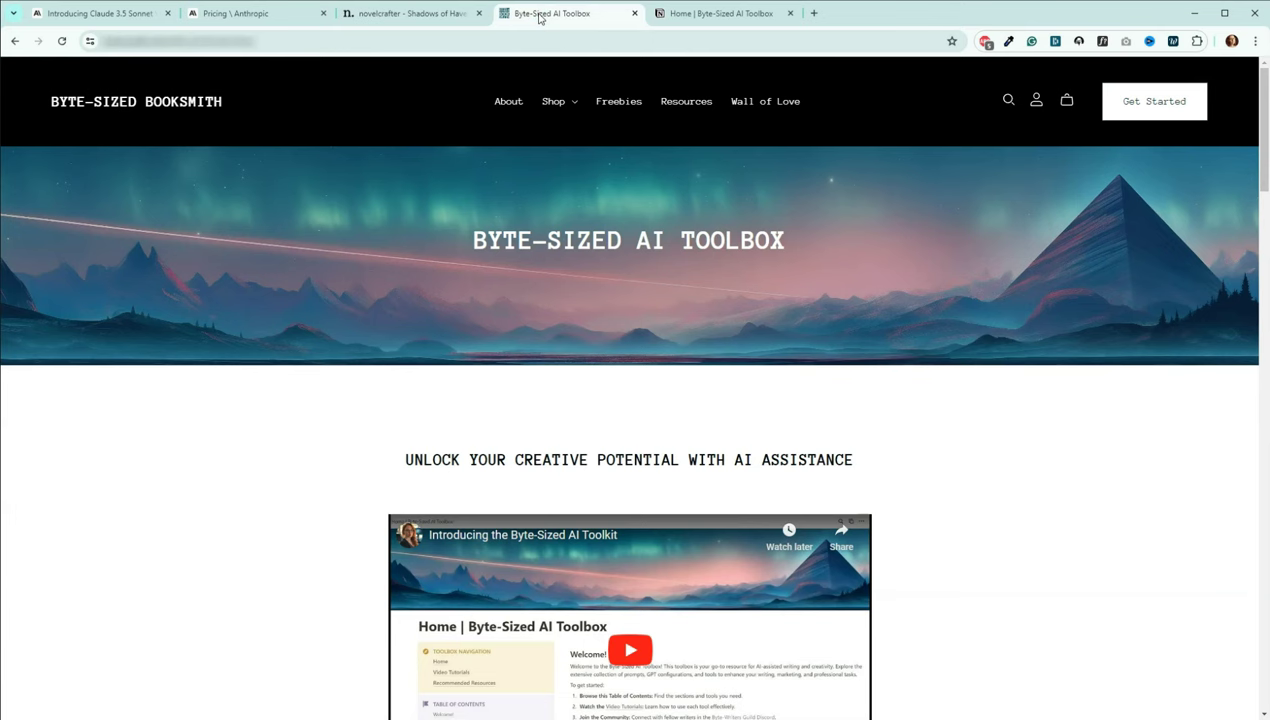
- Switch to the toolbox's Notion home page and preview the Scene Beat Completion, Workshop Chat and Scene Brief entries under Novelcrafter Prompts
click(672, 13)
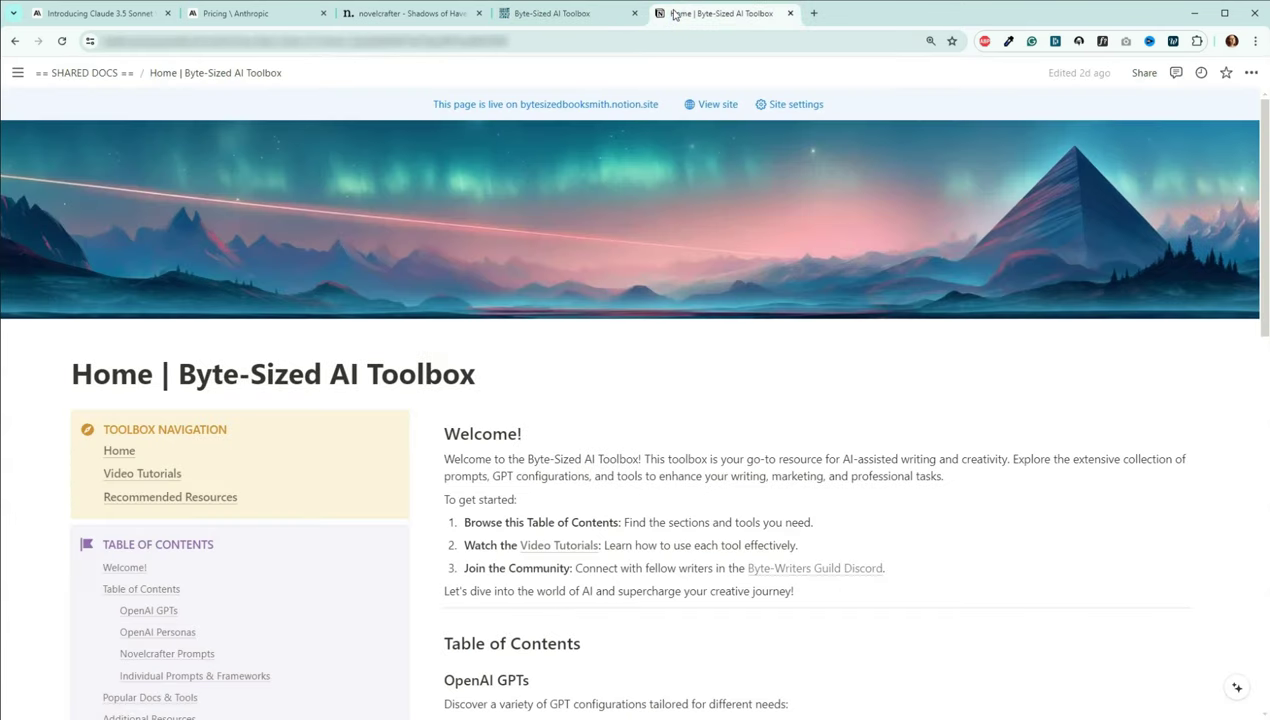
scroll(748, 386, down, 2)
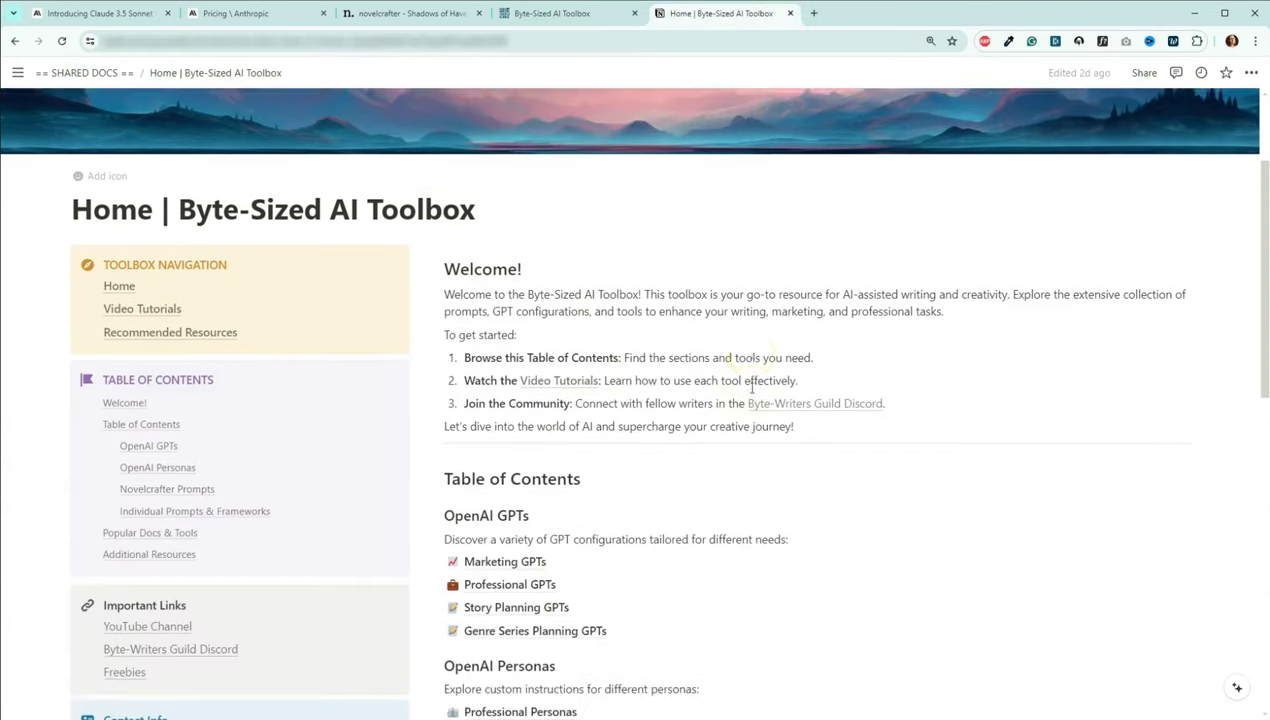
scroll(752, 387, down, 3)
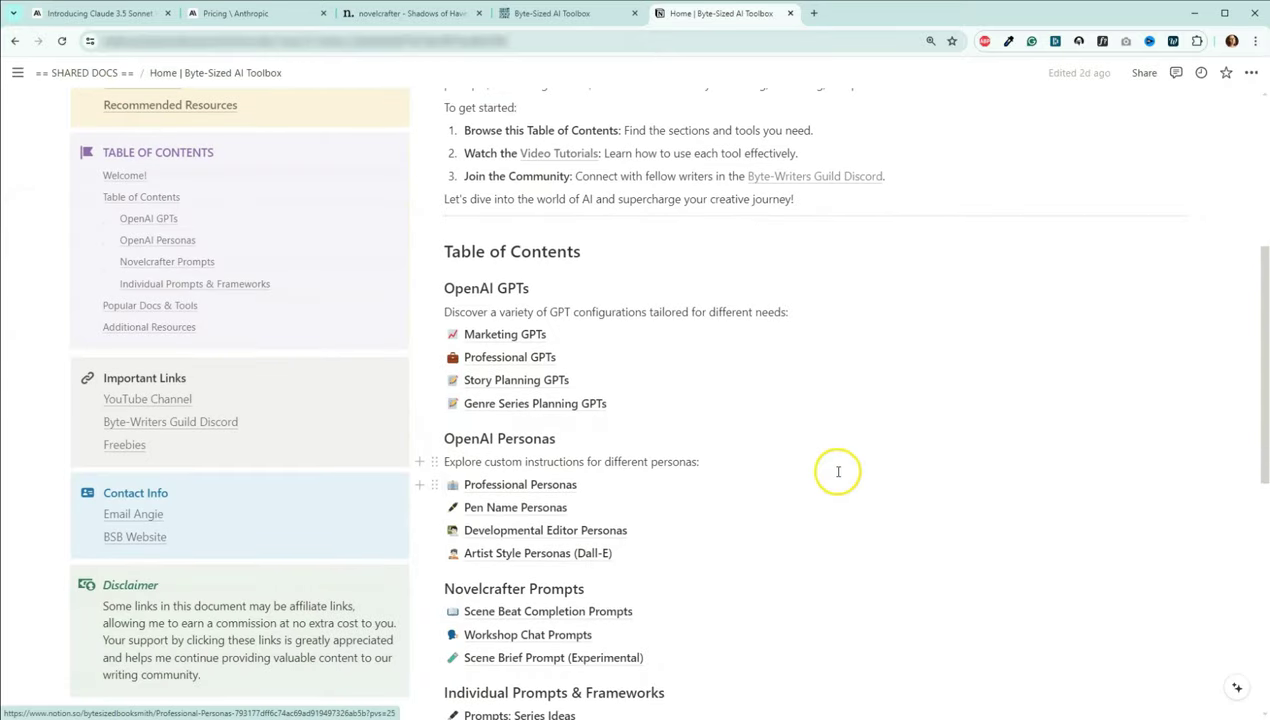
scroll(843, 456, down, 1)
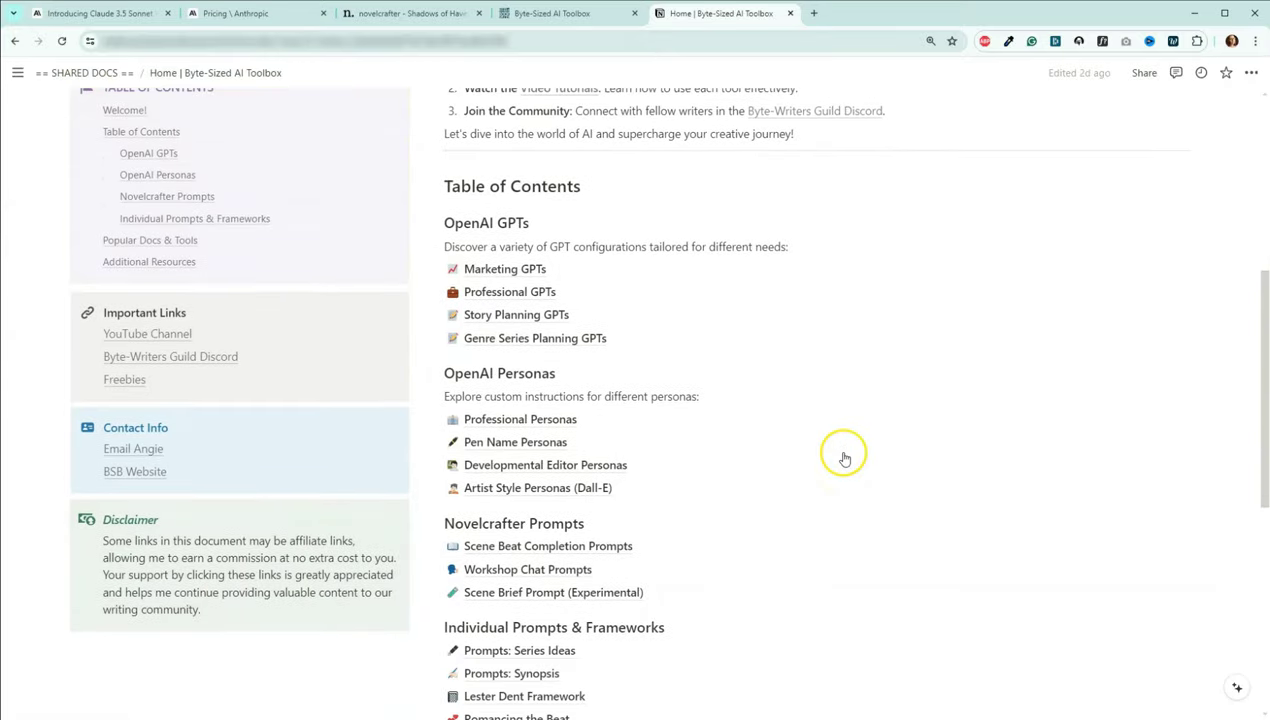
mouse_move(630, 548)
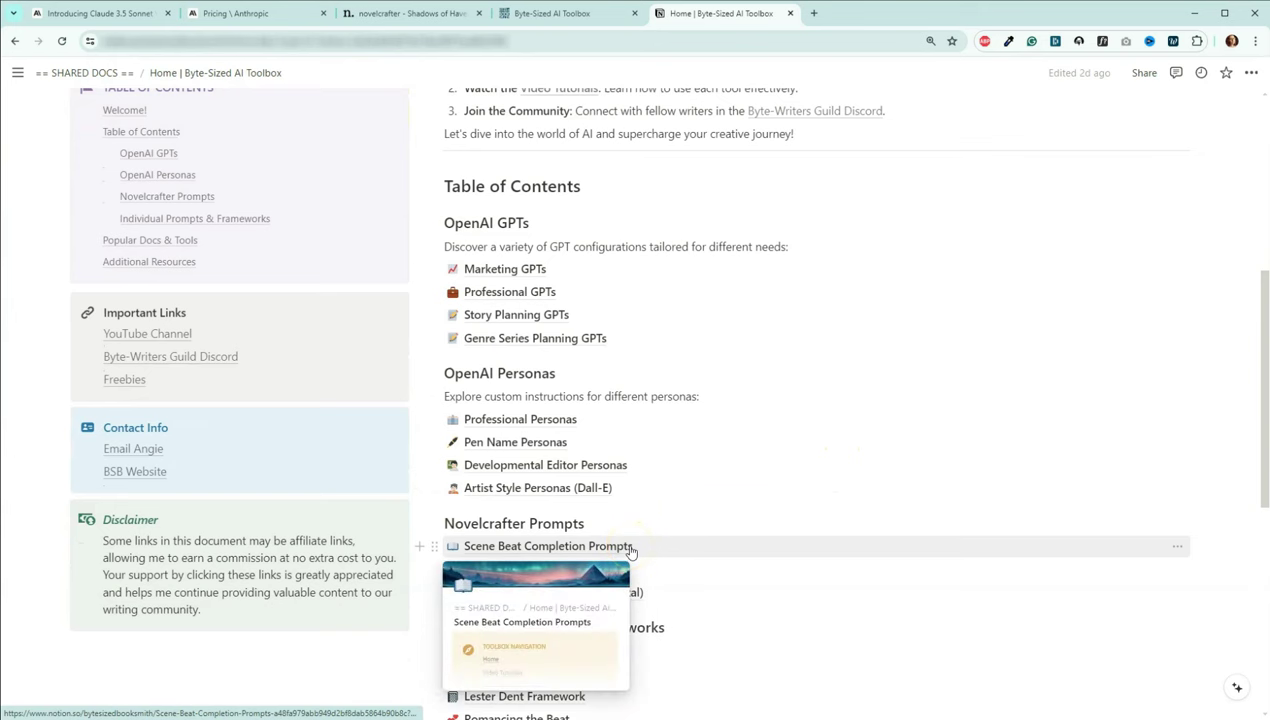
mouse_move(657, 571)
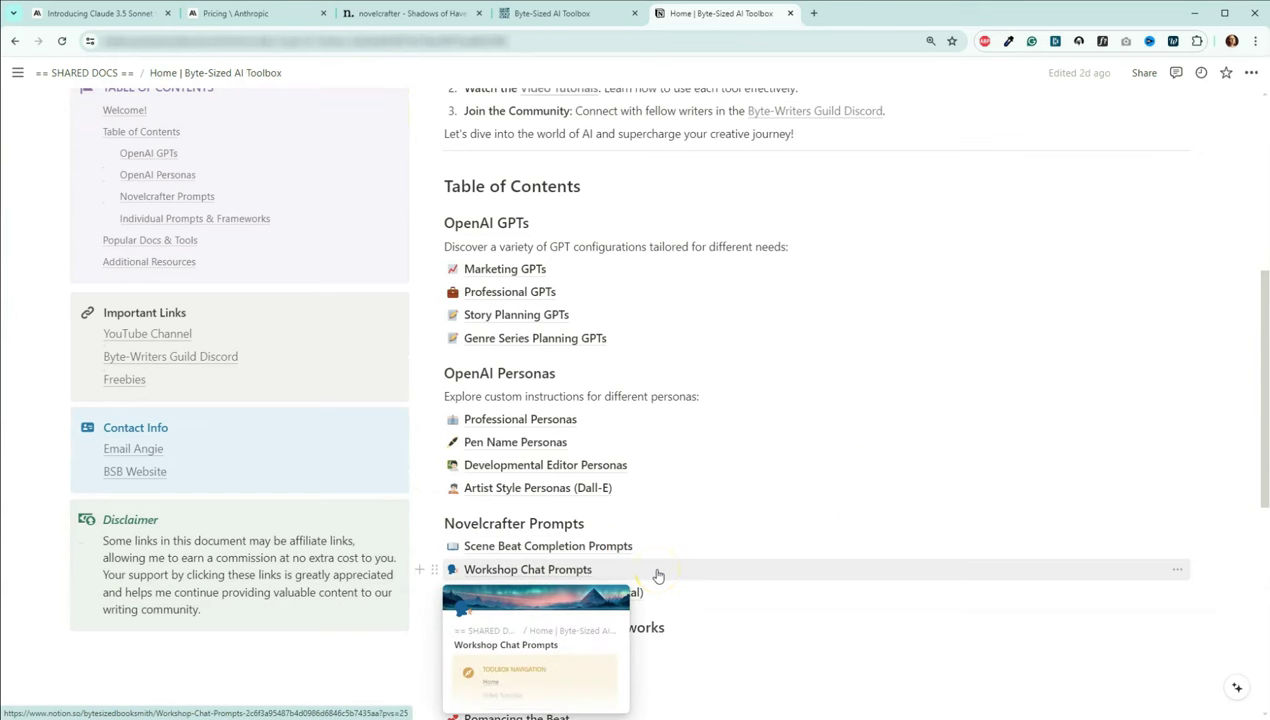
mouse_move(675, 595)
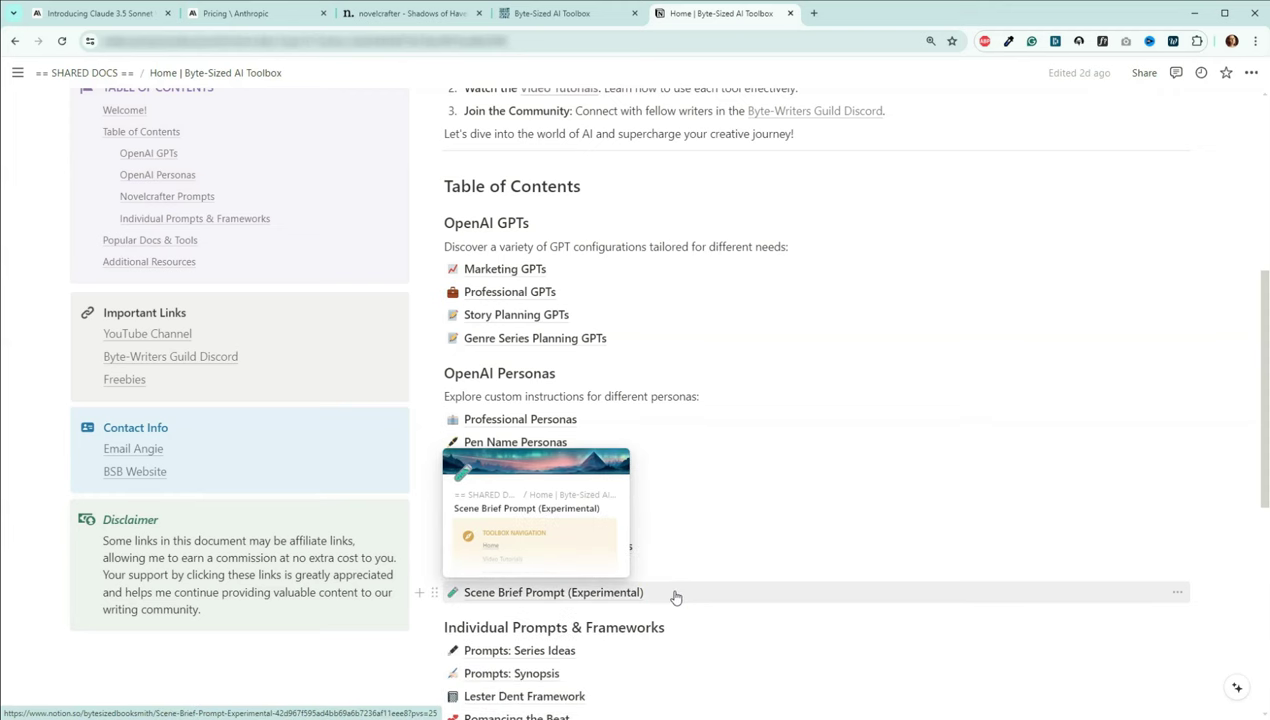
- Look through the remaining sections of the toolbox's Notion home page, and return to the Shadows of Haven prompt collection in novelcrafter
scroll(690, 590, down, 3)
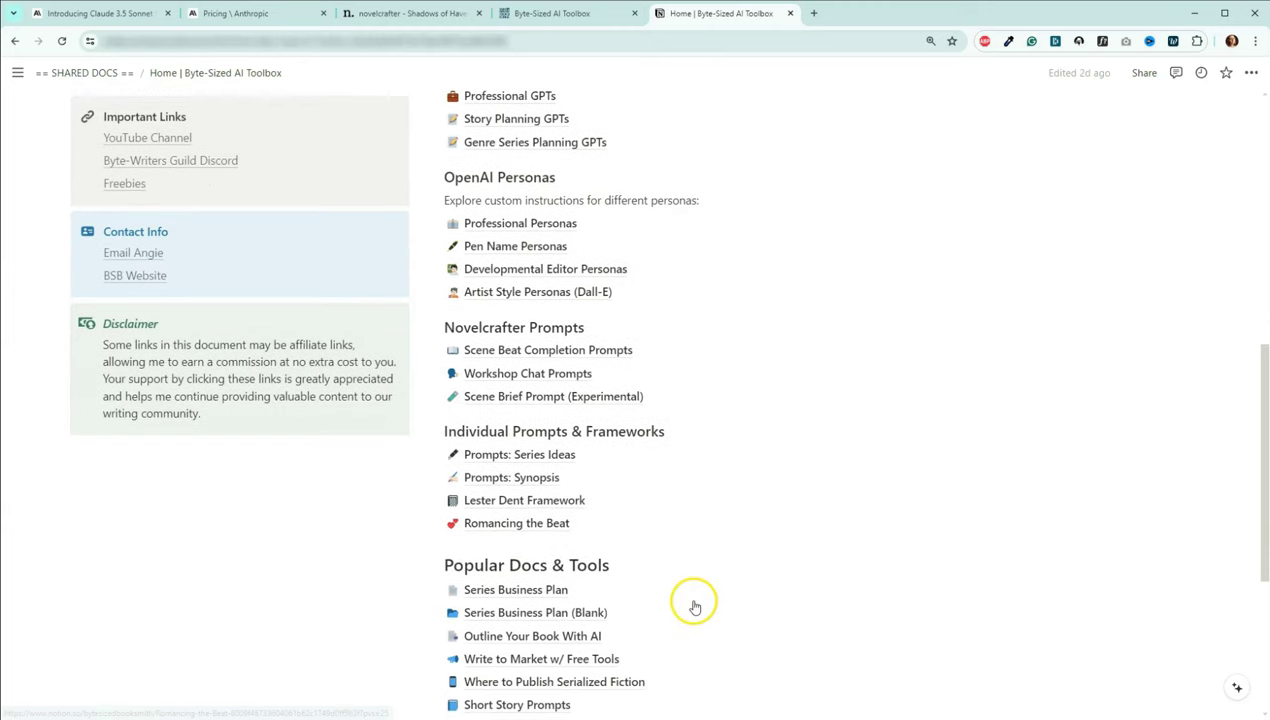
scroll(692, 606, down, 1)
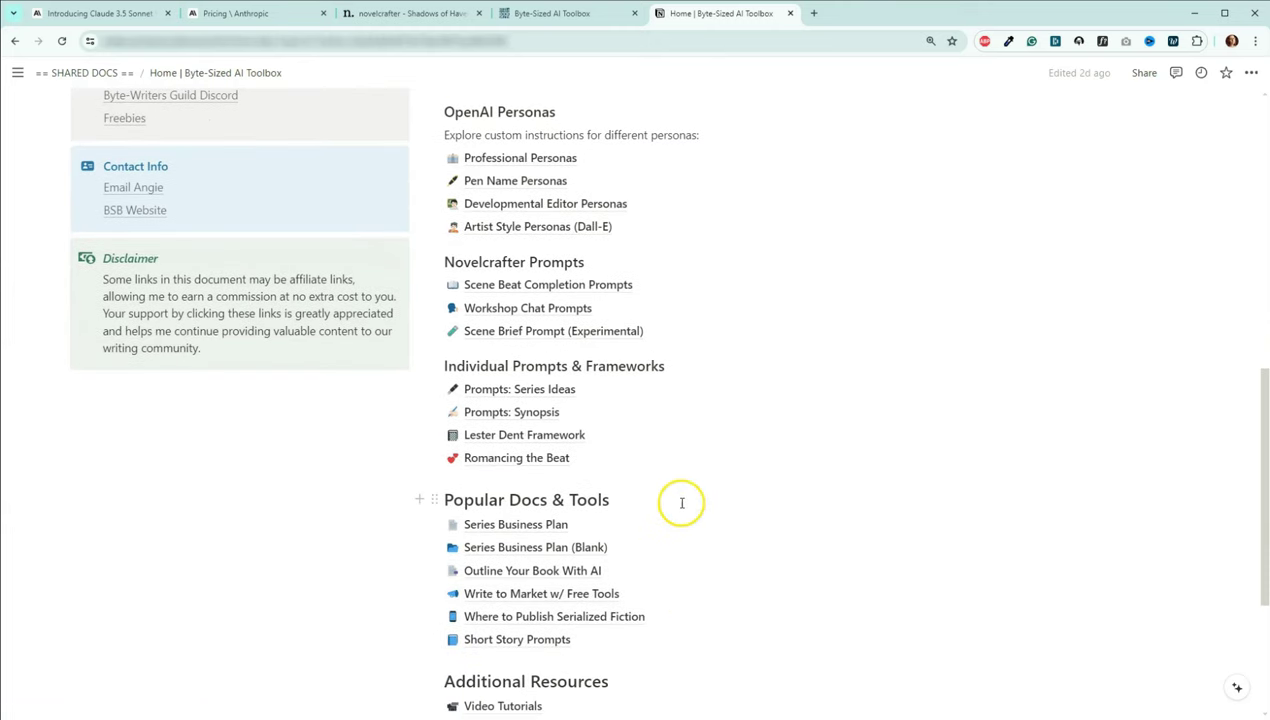
scroll(689, 521, down, 1)
scroll(765, 553, up, 10)
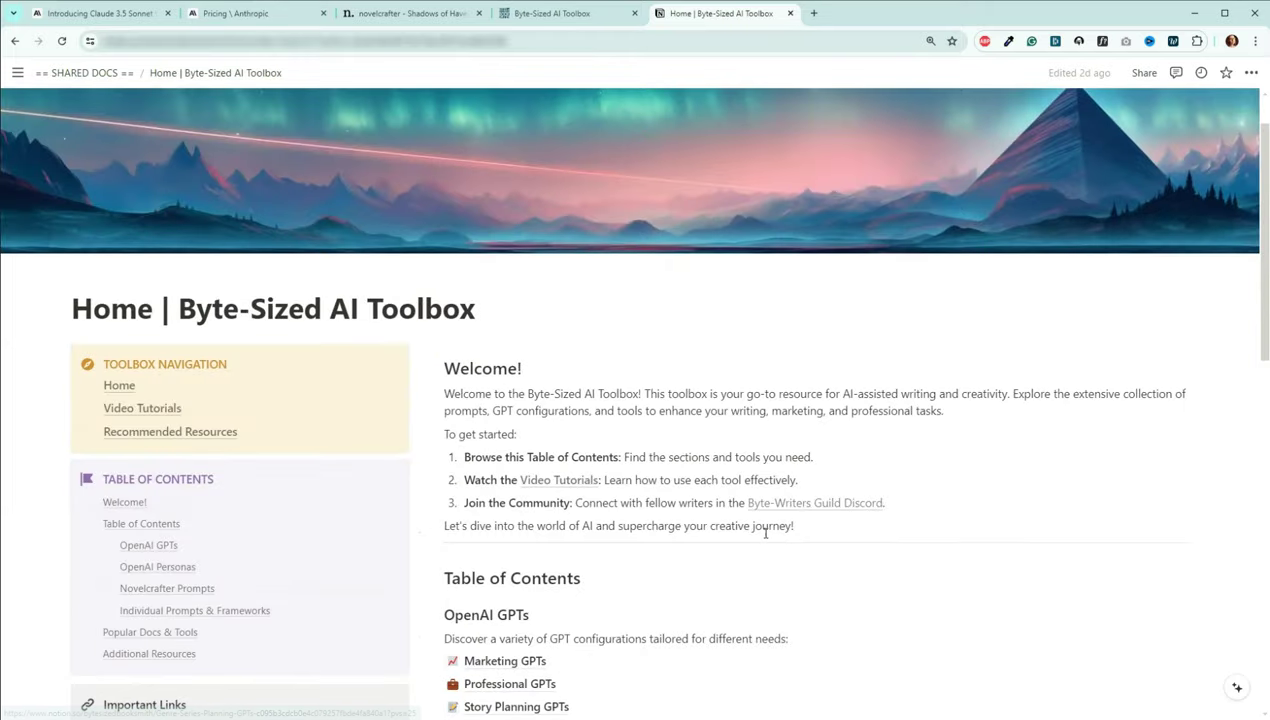
scroll(764, 535, up, 1)
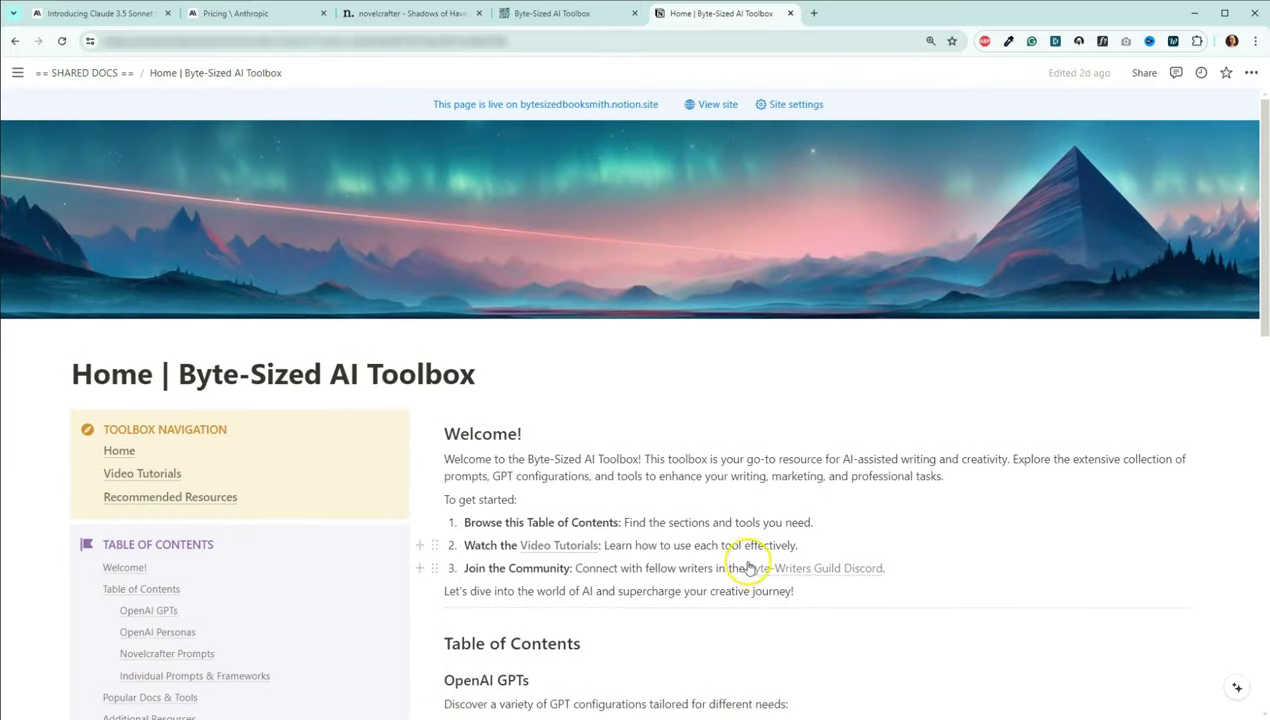
click(558, 20)
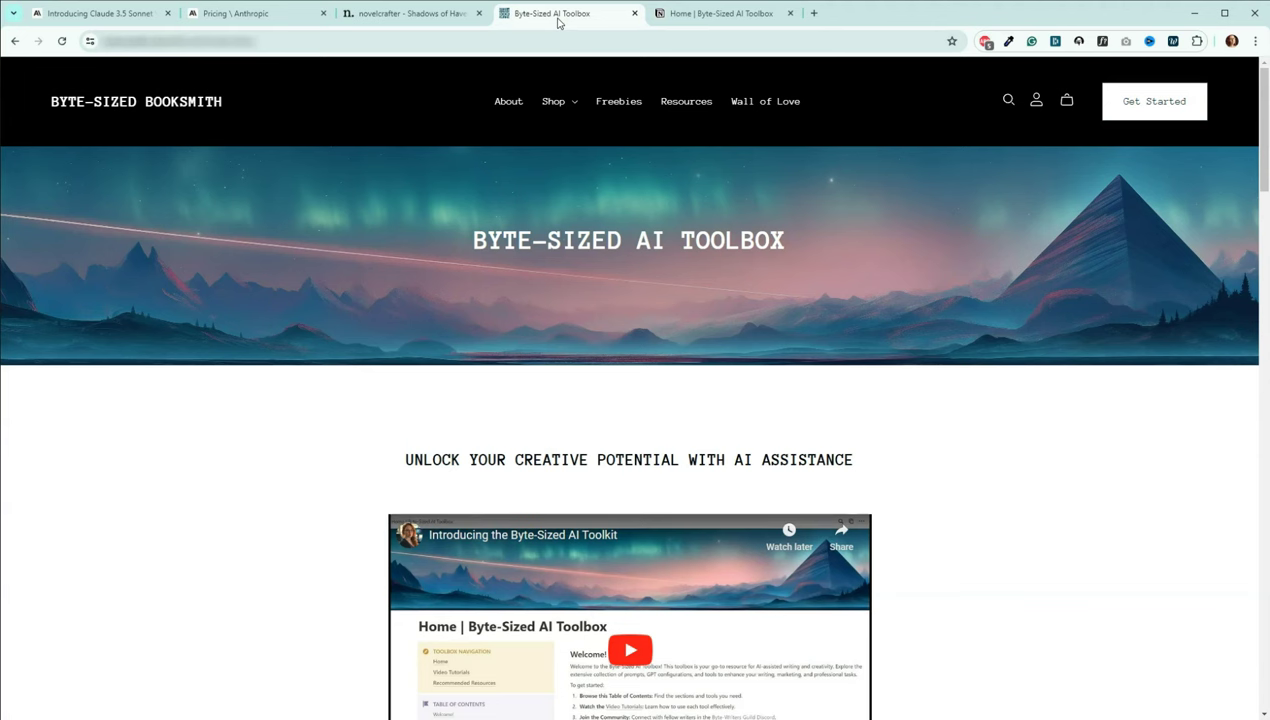
click(415, 12)
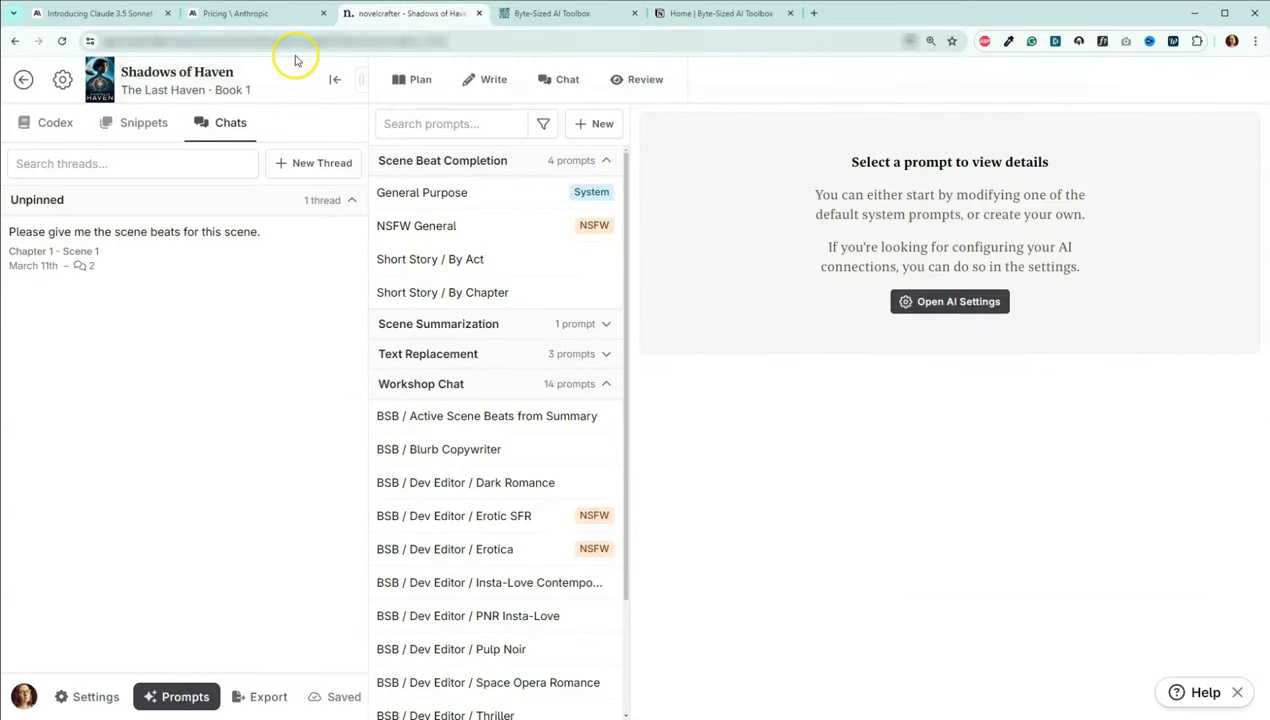